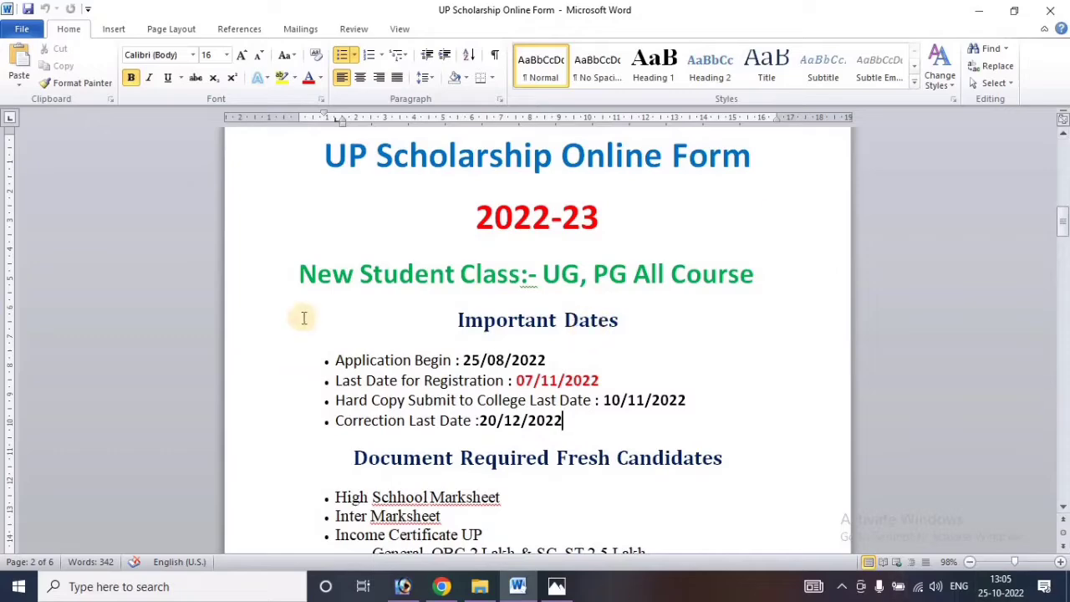
Review the Important Dates section for the application start, registration deadline, college hard copy submission and correction deadline.
scroll(574, 320, down, 4)
click(525, 311)
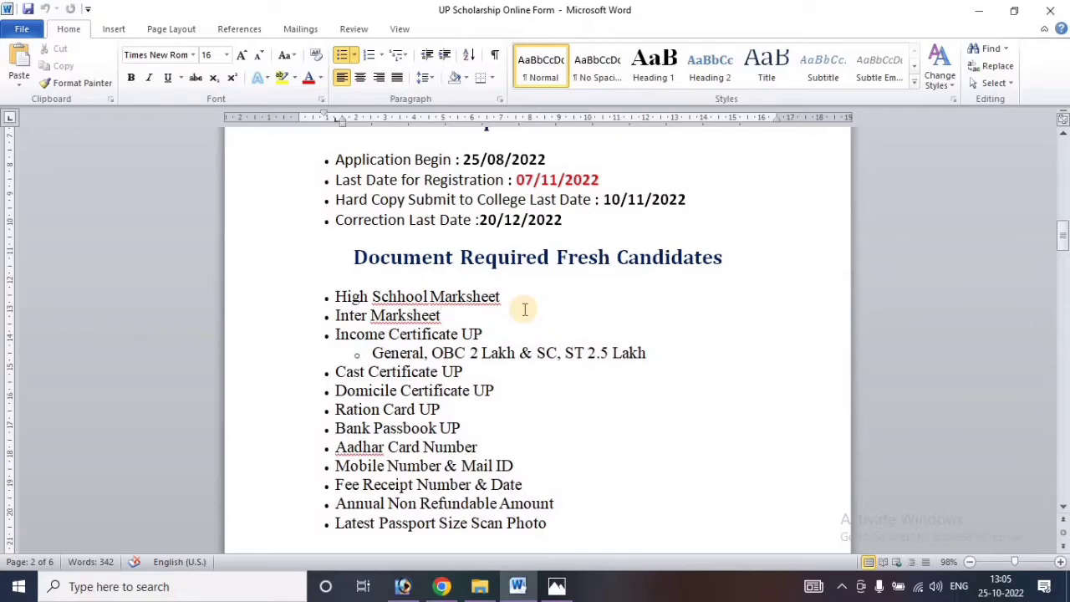
scroll(469, 383, up, 4)
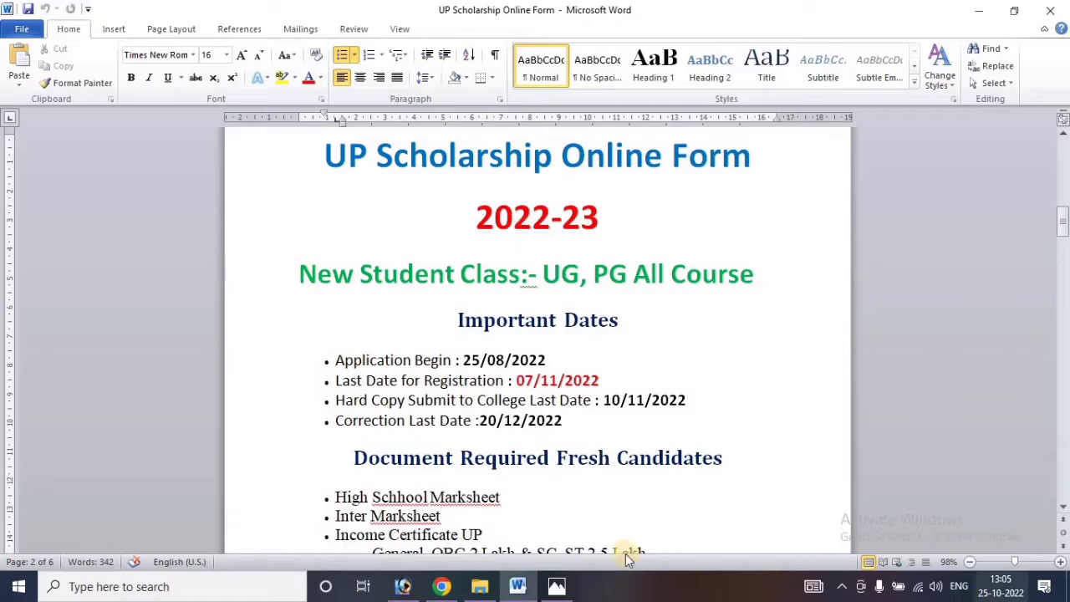
scroll(595, 316, down, 2)
click(553, 258)
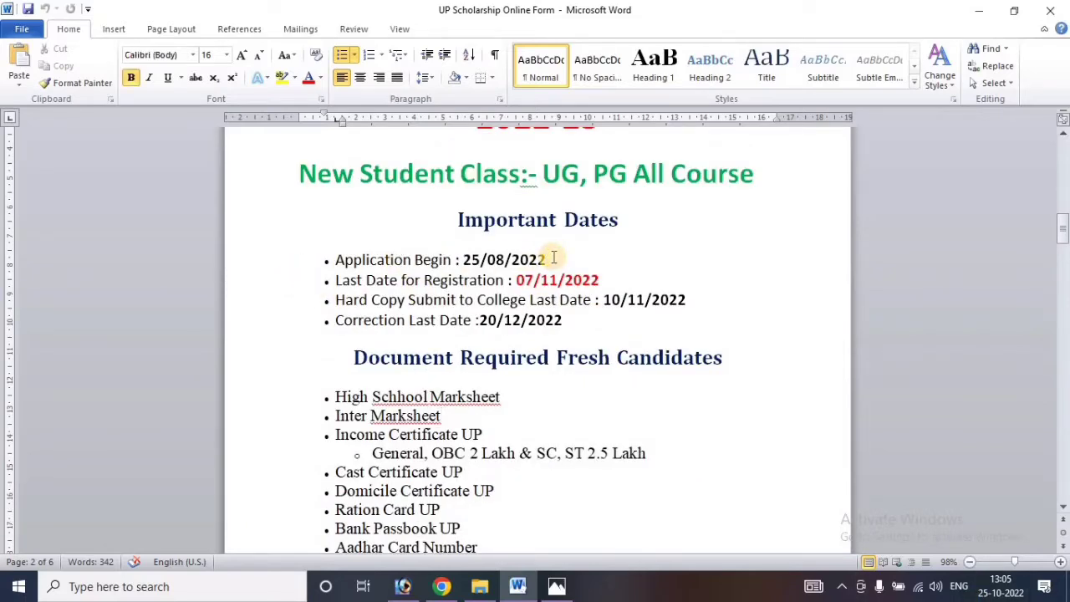
click(616, 280)
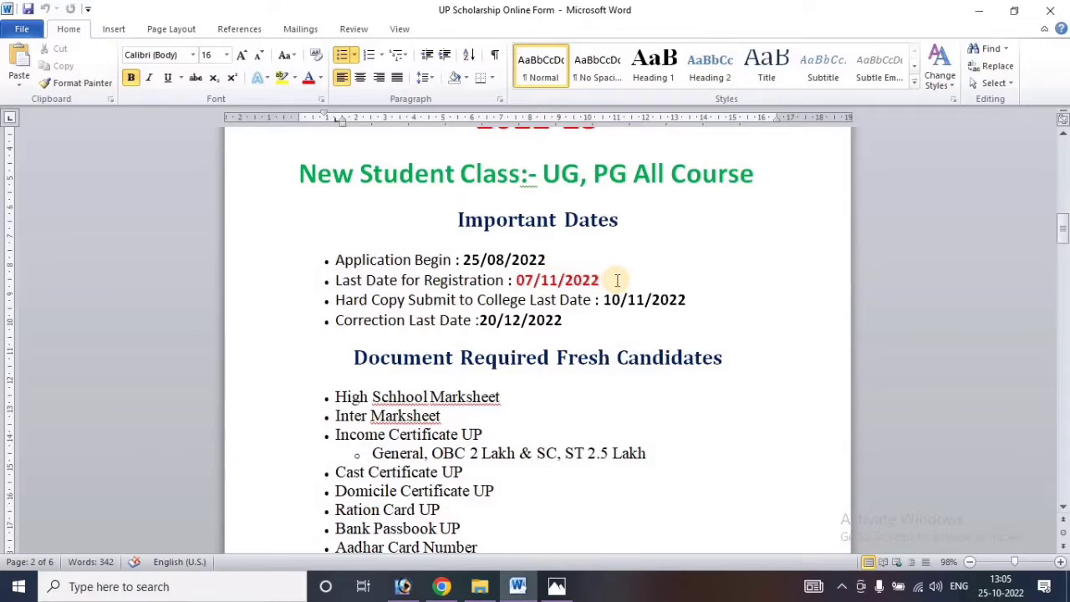
click(701, 301)
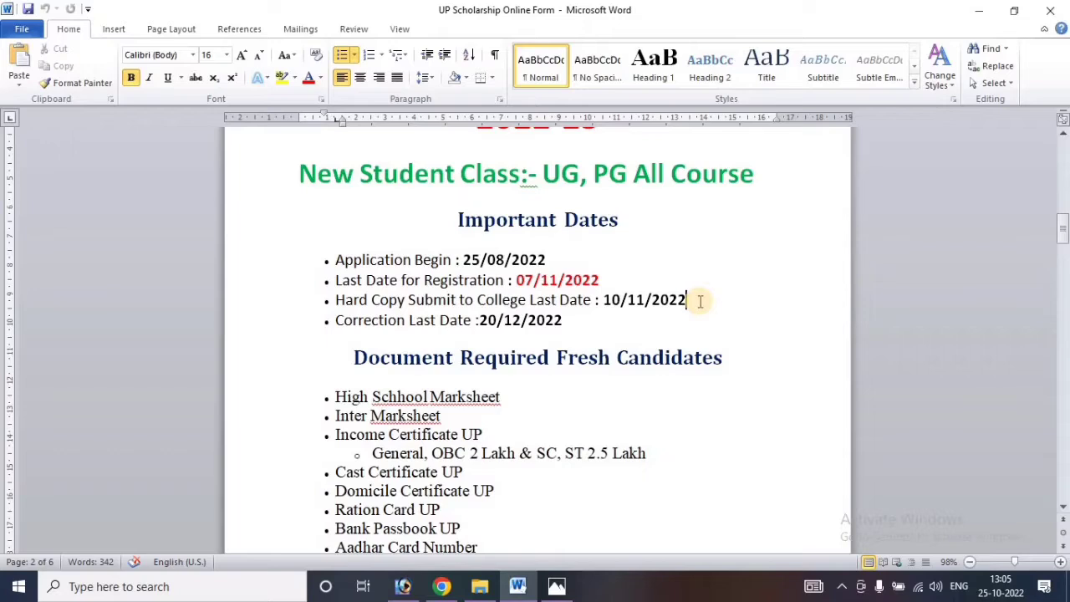
click(586, 321)
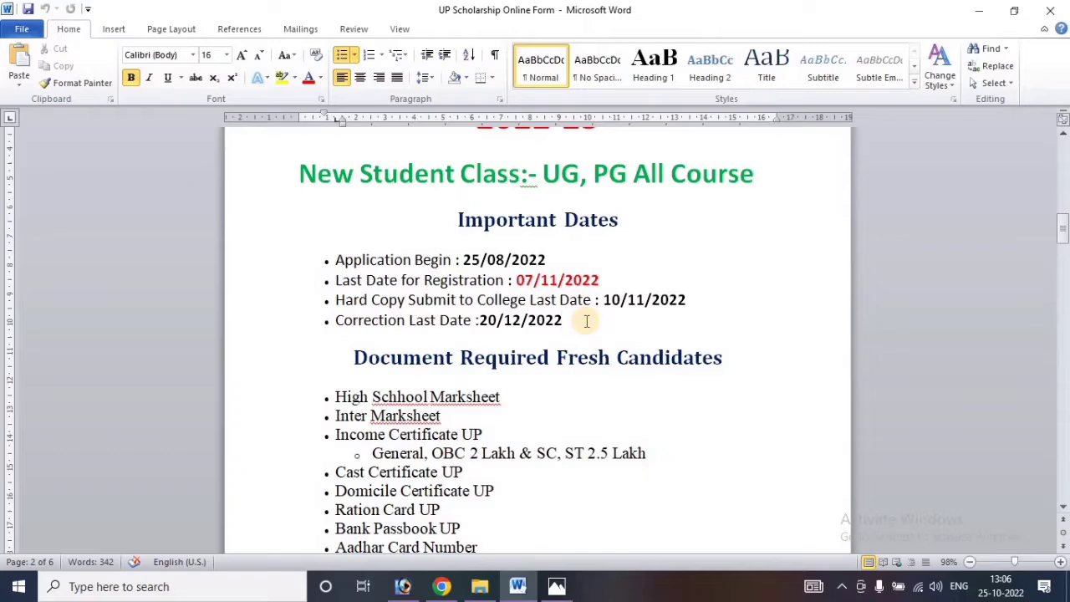
click(510, 321)
click(555, 323)
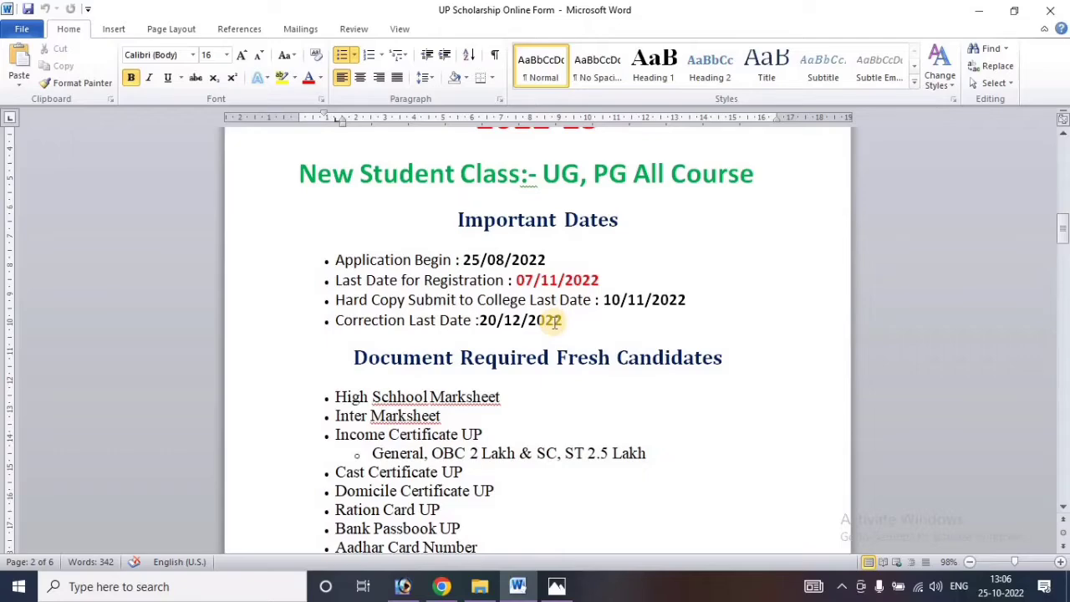
Read through the documents required for fresh candidates, from the High School marksheet and certificates to the bank passbook and Aadhar card.
scroll(555, 322, down, 3)
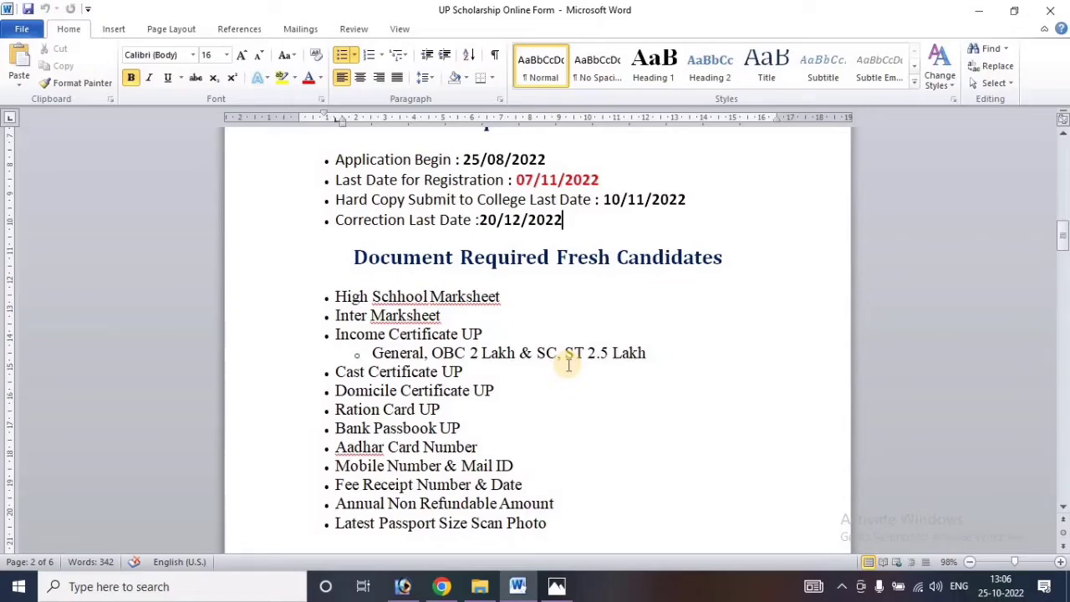
scroll(650, 347, down, 2)
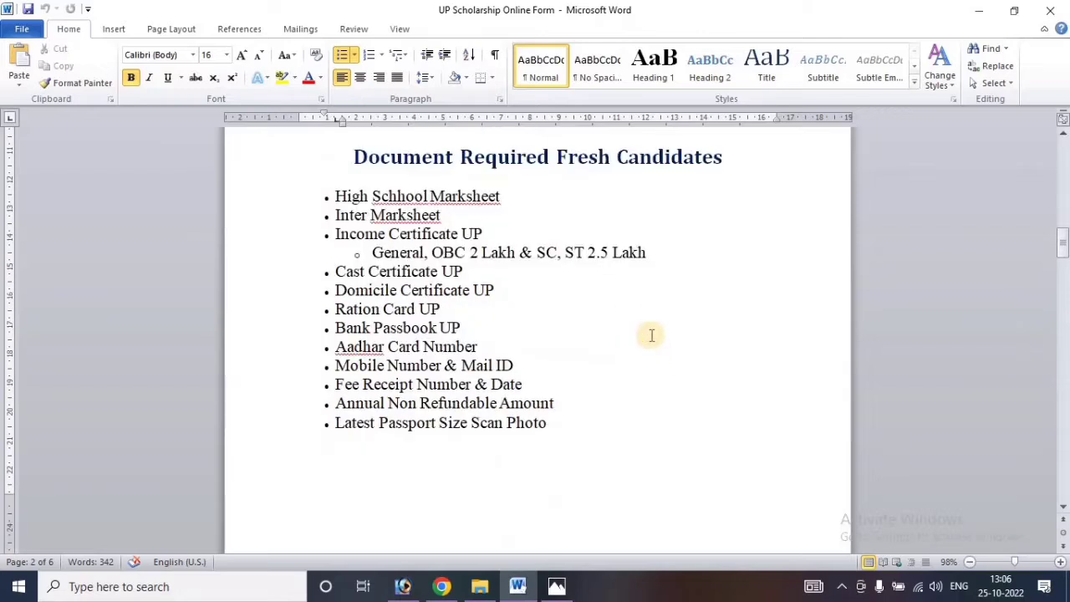
click(514, 196)
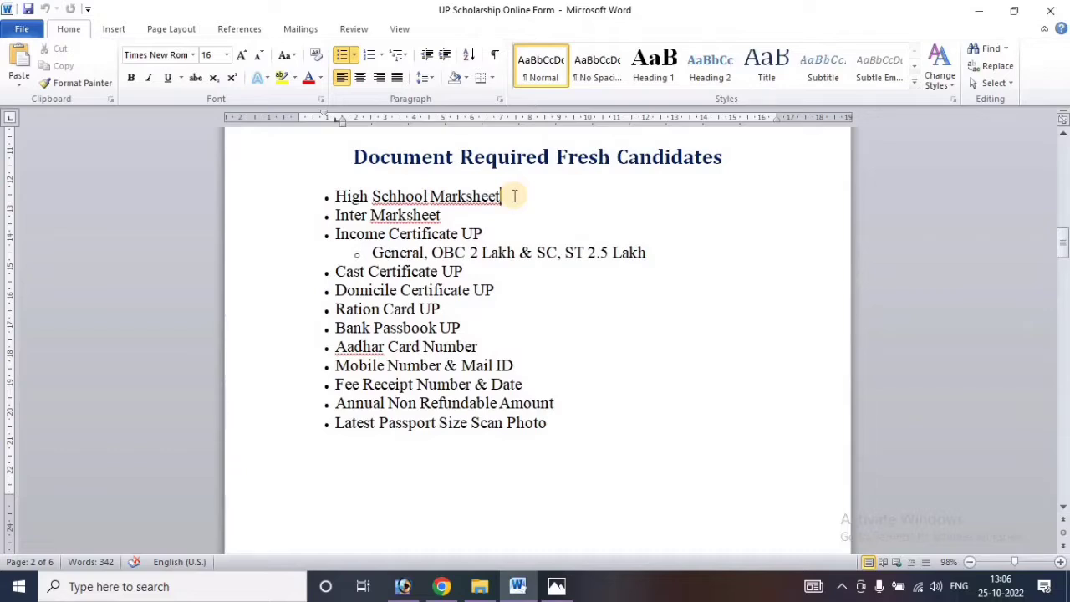
click(515, 197)
click(459, 211)
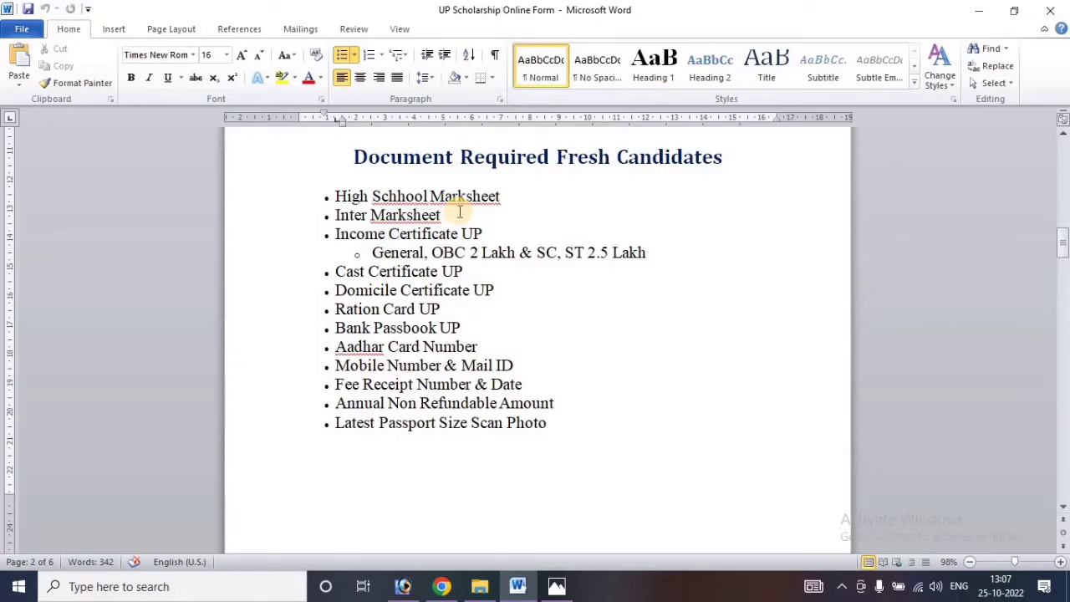
click(502, 229)
click(672, 255)
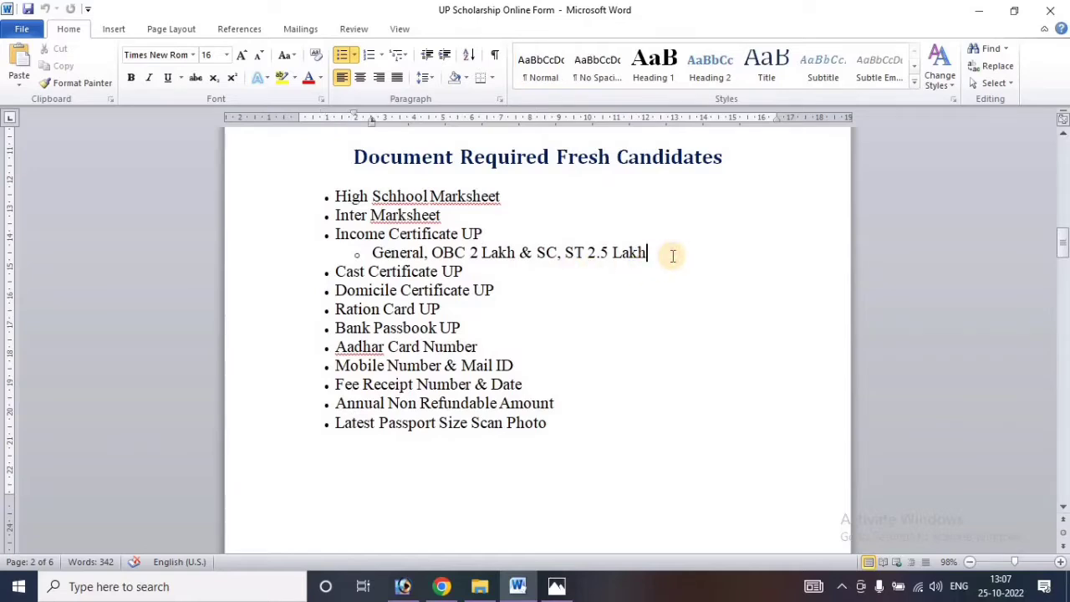
scroll(454, 326, down, 2)
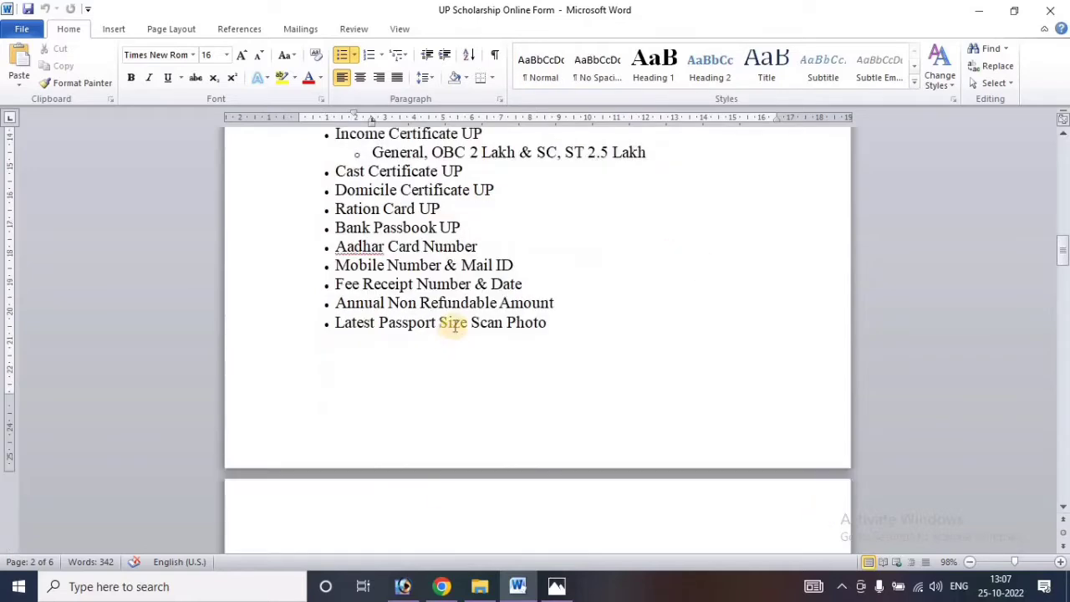
click(473, 171)
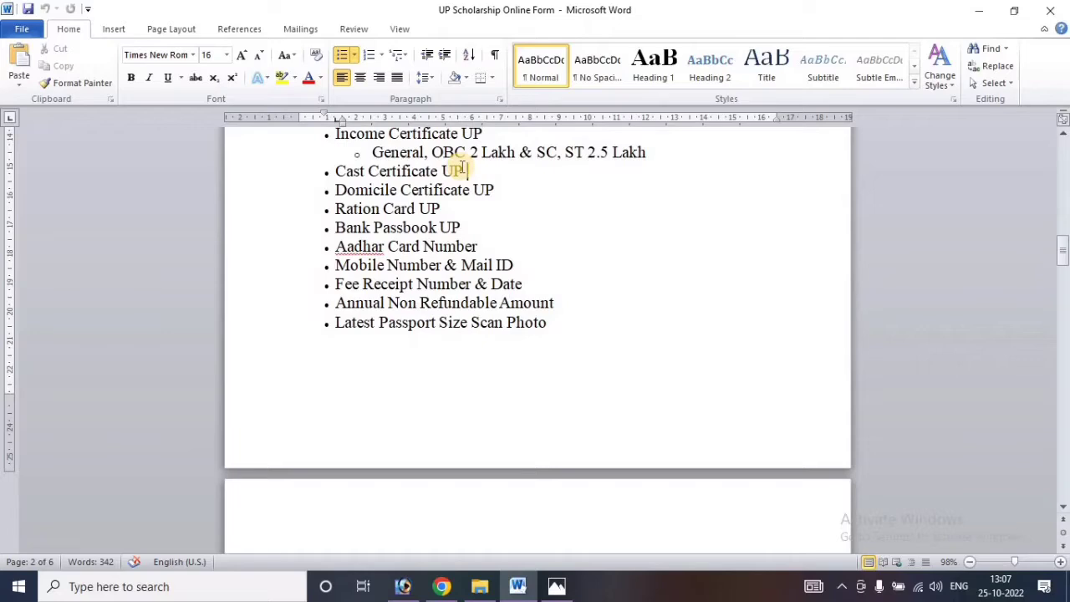
click(500, 190)
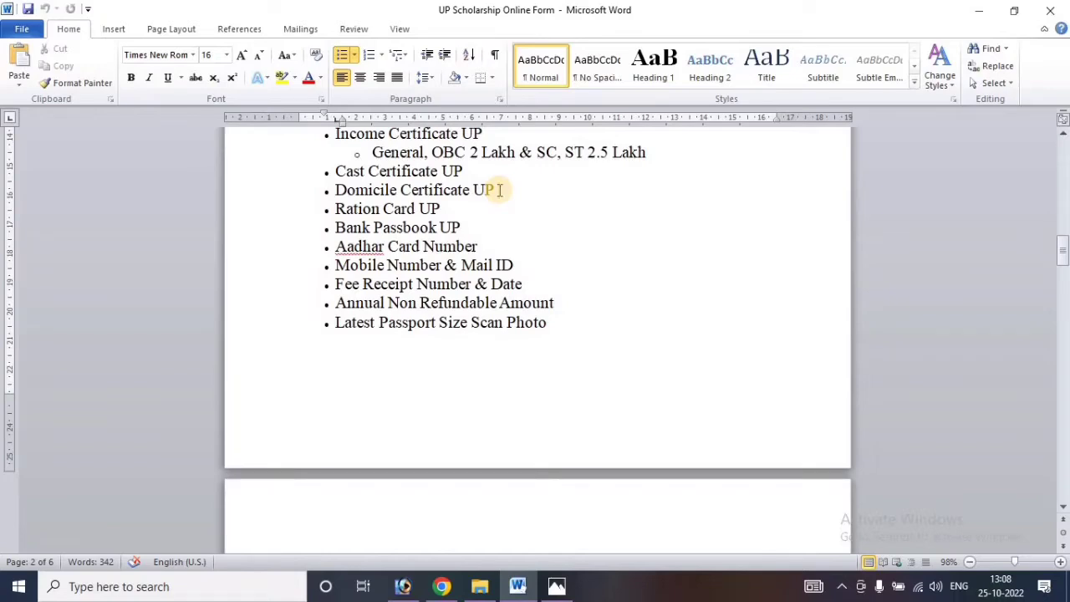
click(477, 203)
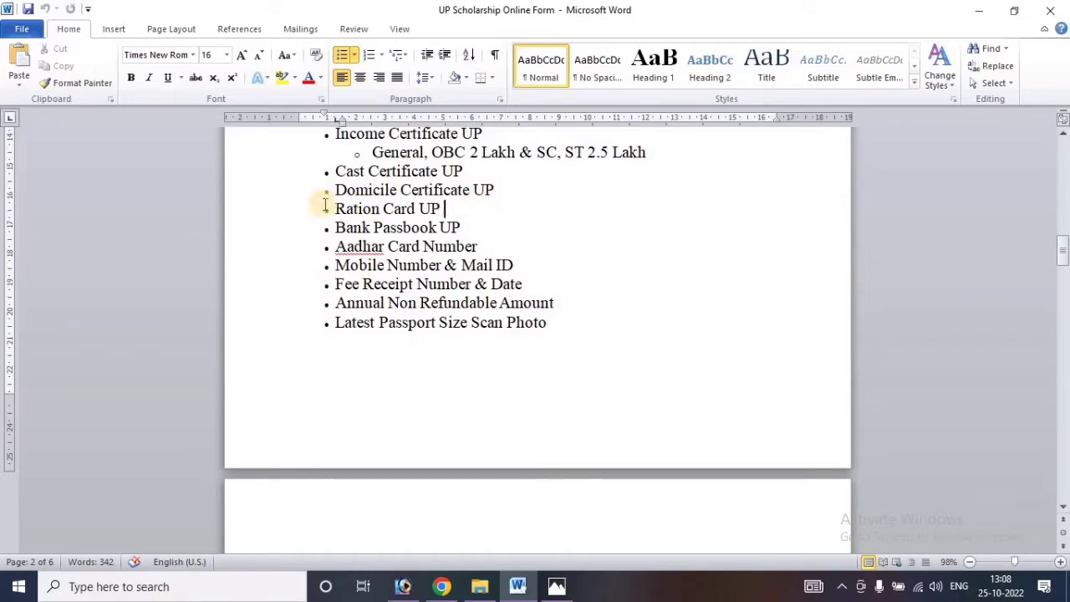
click(464, 227)
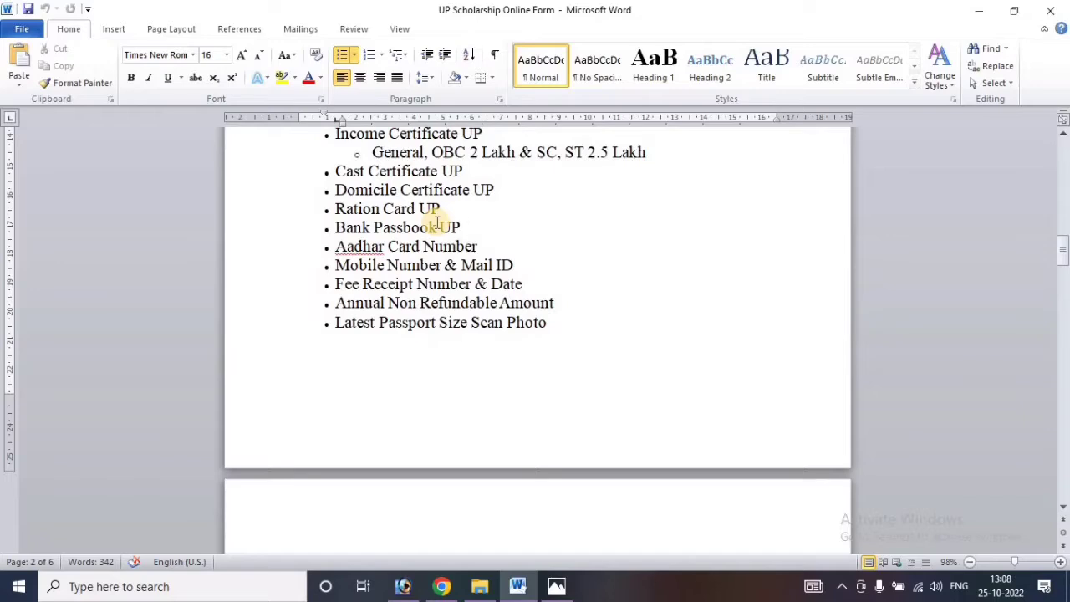
click(497, 245)
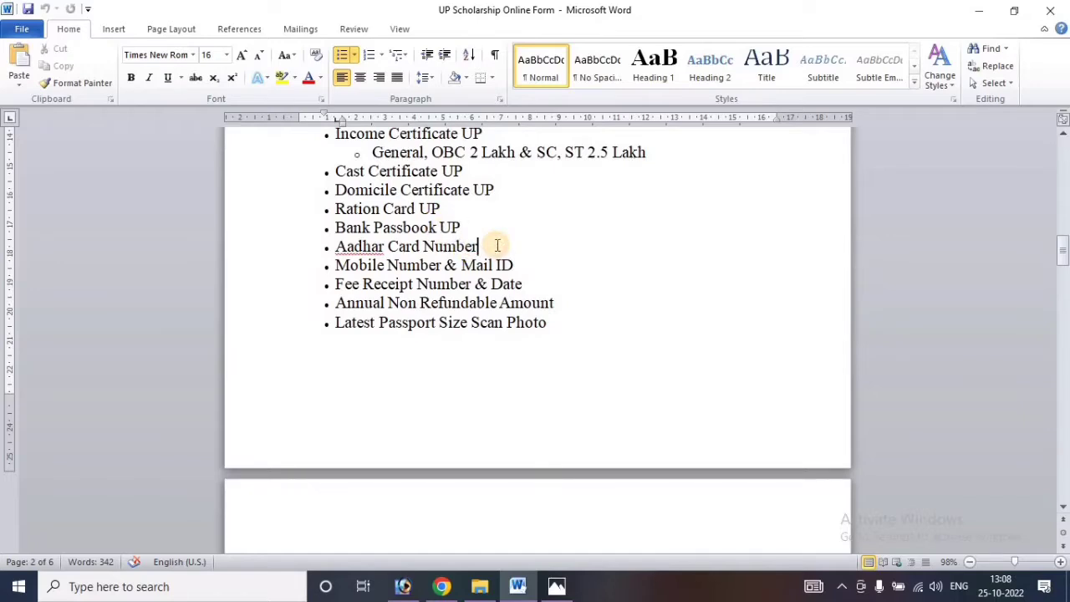
Compare the High School marksheet and Aadhar card entries, and read the remaining requirements down to the passport size scan photo.
scroll(453, 362, up, 2)
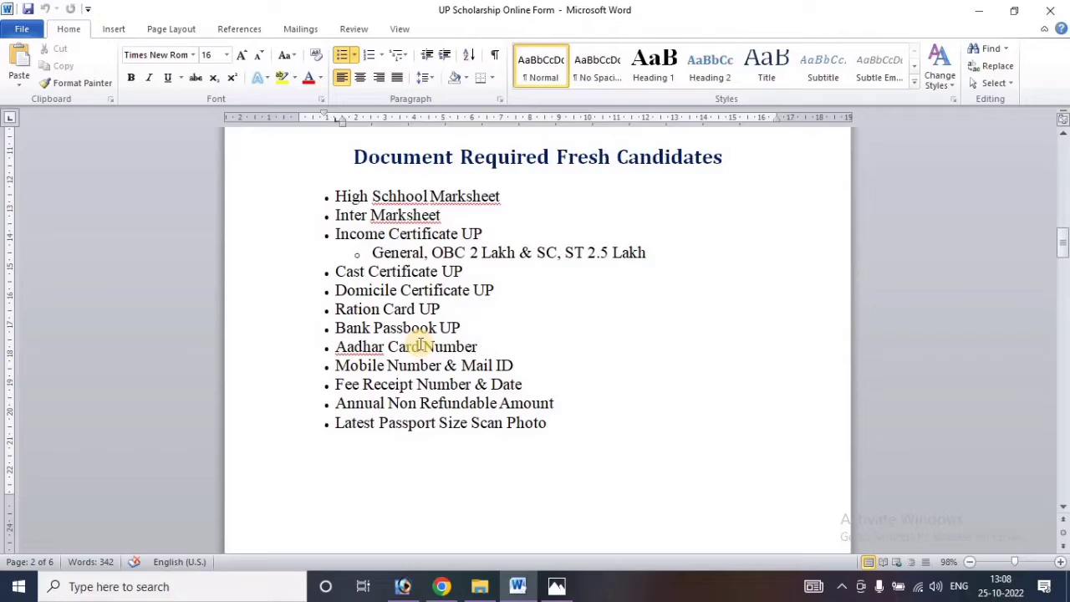
click(520, 190)
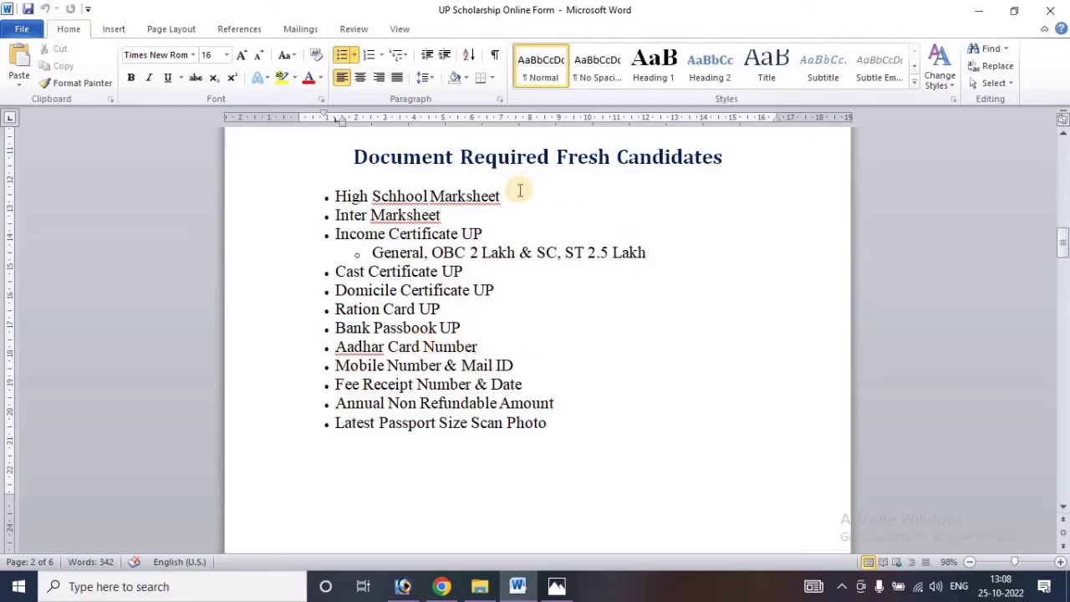
click(481, 346)
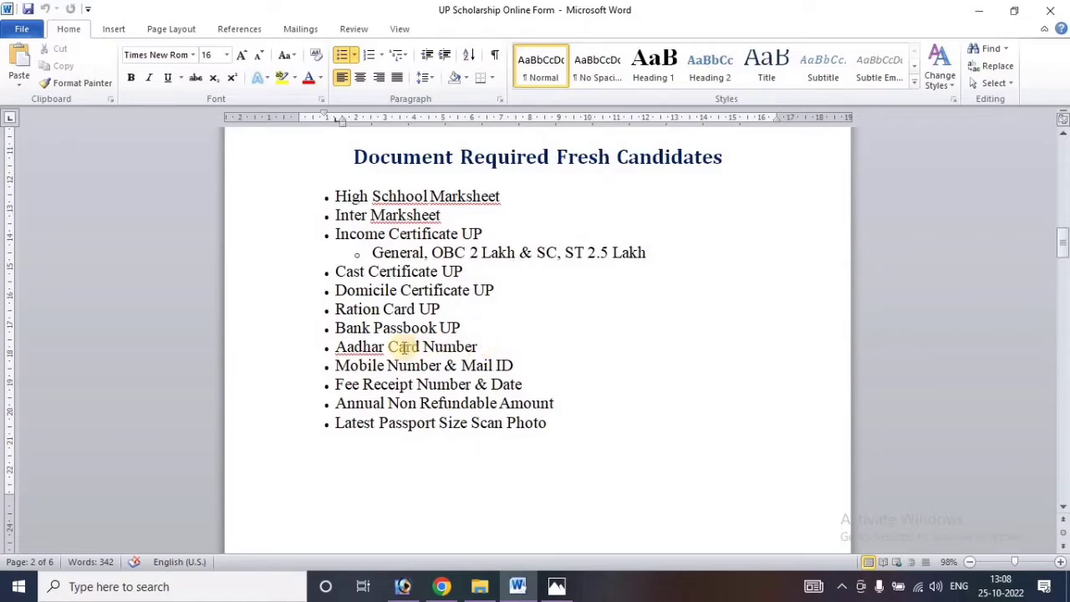
click(479, 331)
click(489, 342)
scroll(476, 309, down, 2)
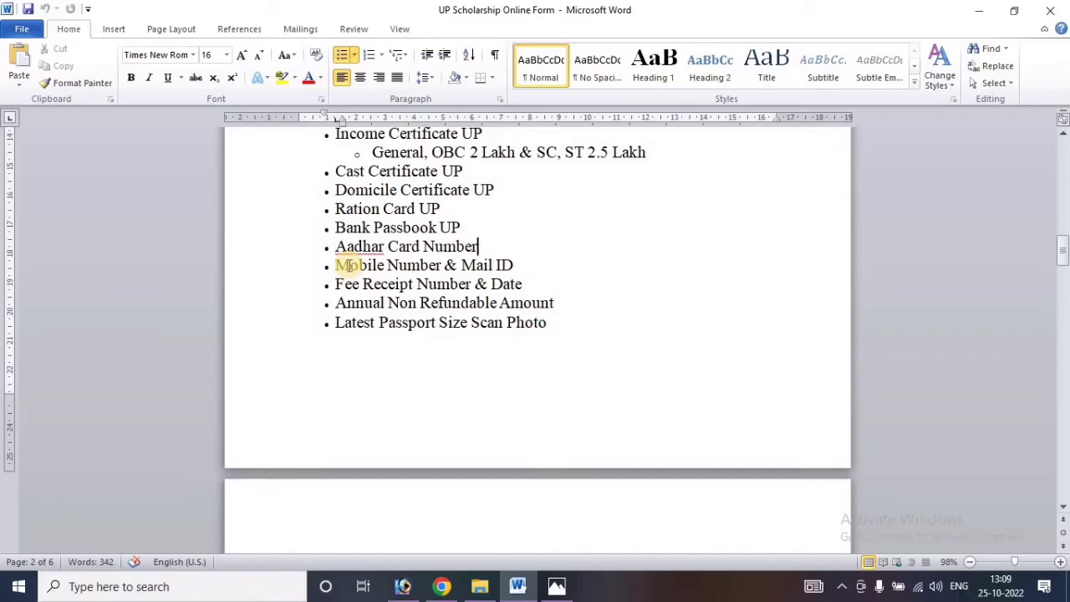
click(539, 268)
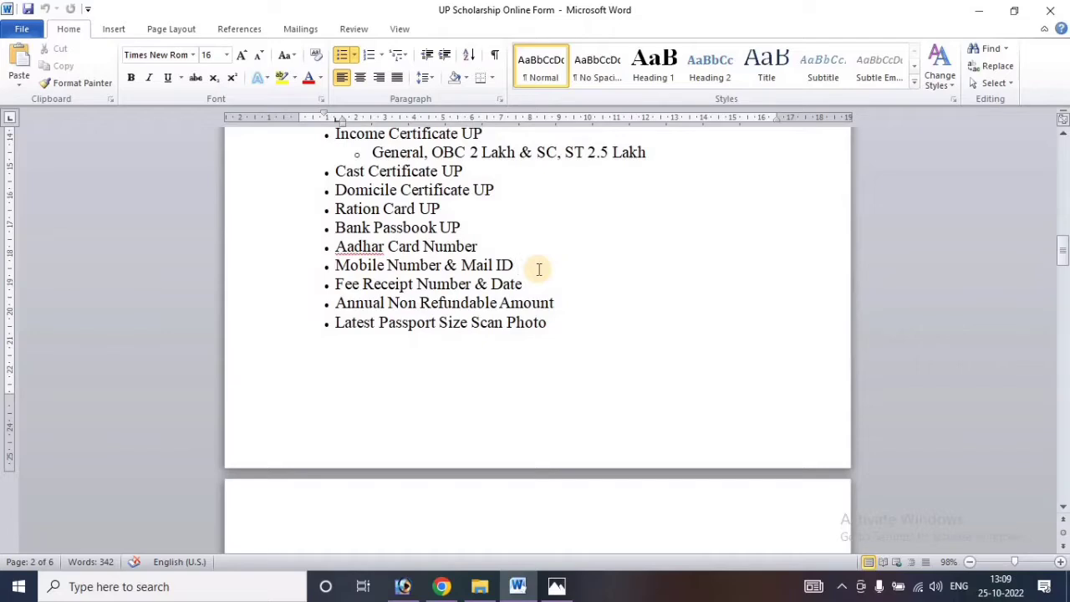
click(535, 283)
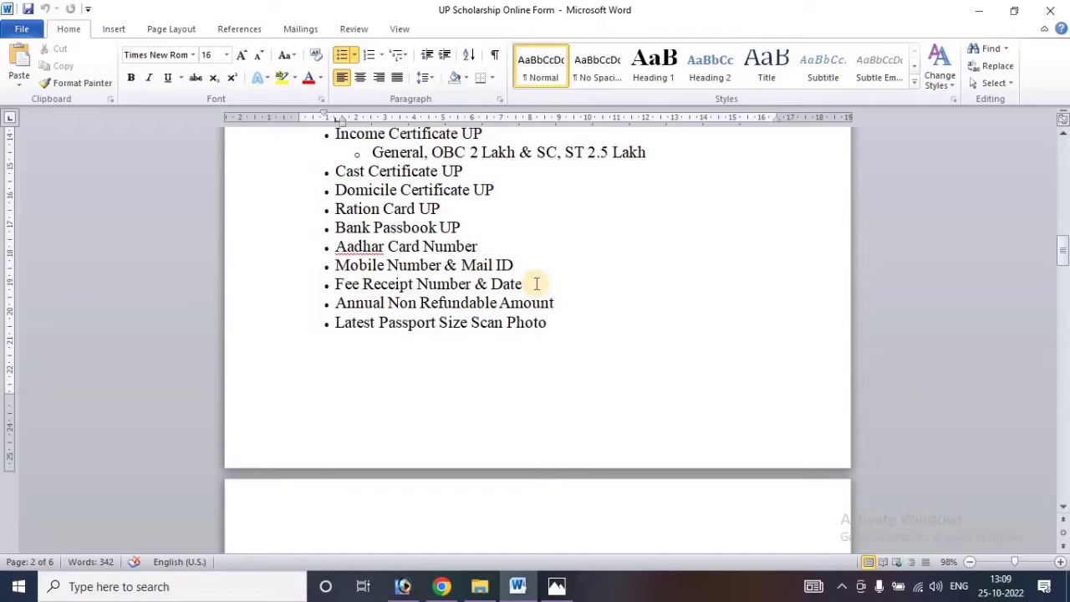
click(557, 303)
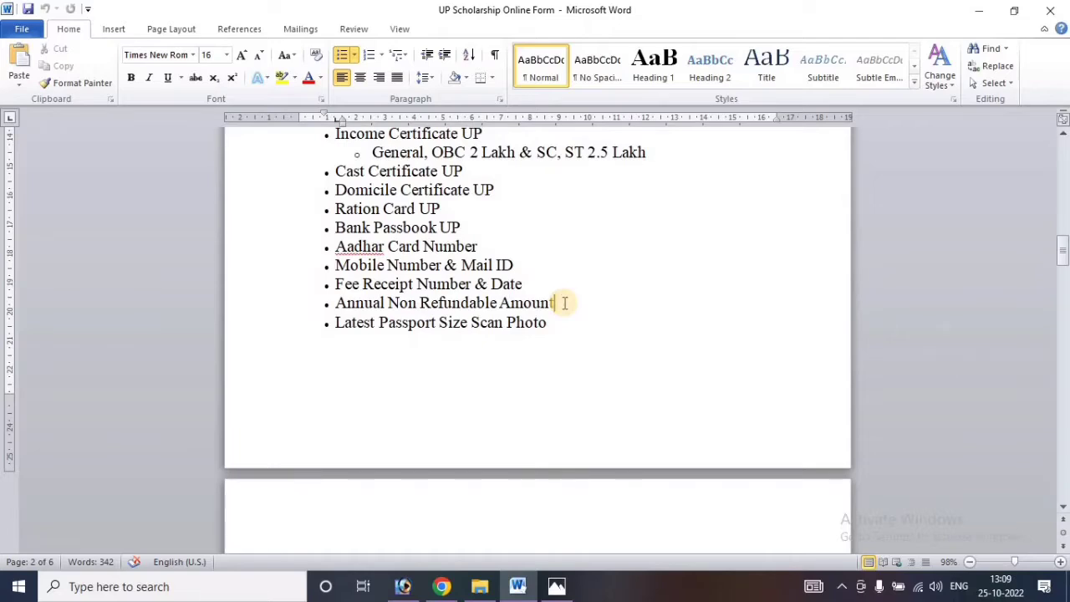
click(572, 321)
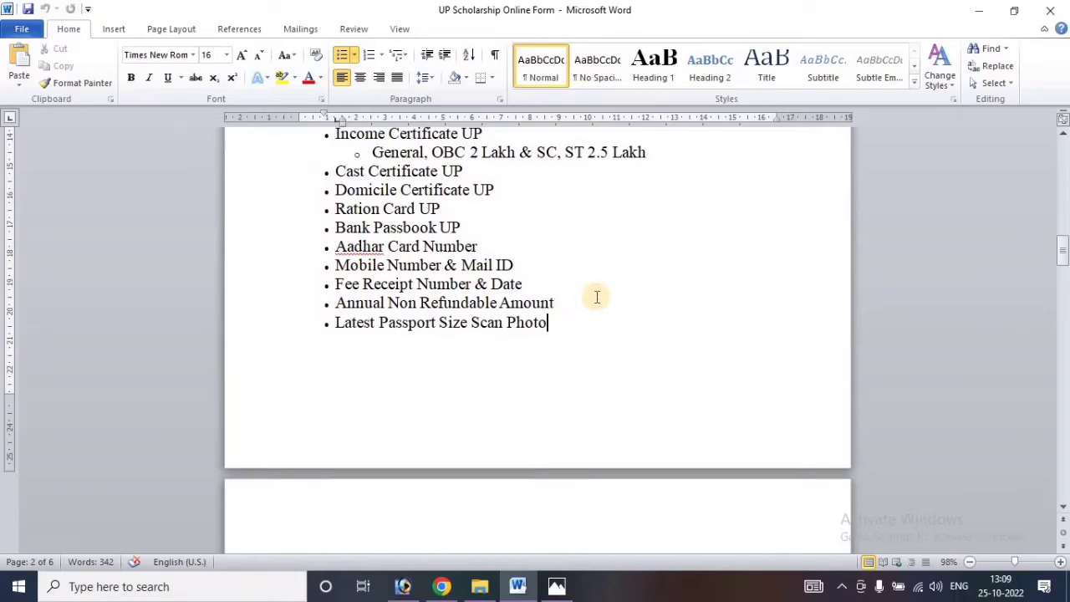
scroll(669, 410, up, 10)
scroll(528, 341, down, 5)
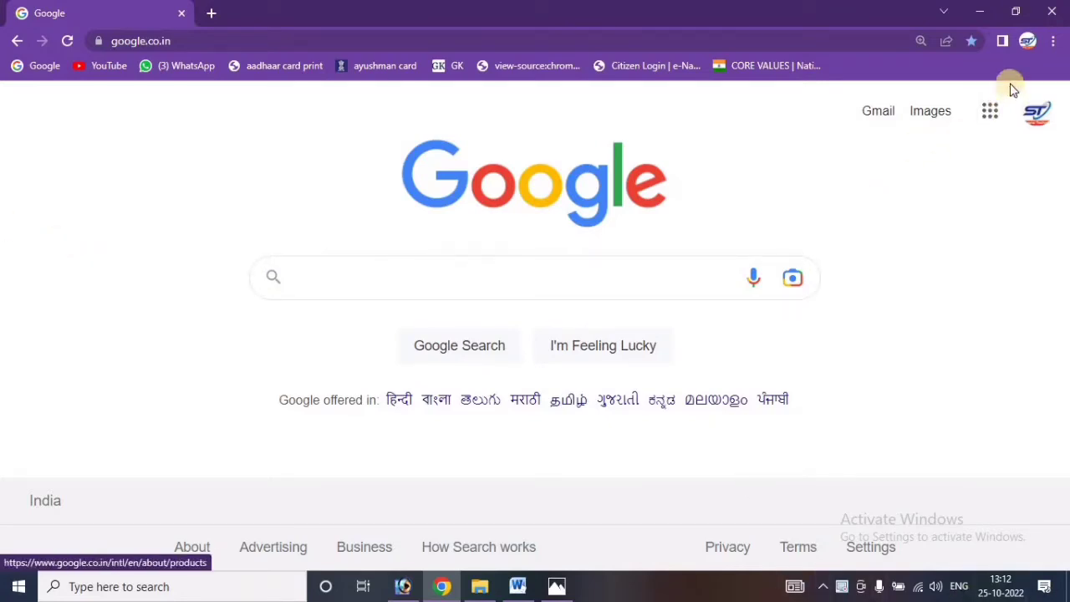
Search Google for "up scholarship" and open the UP Scholarship - Uttar Pradesh website at scholarship.up.gov.in.
click(1055, 41)
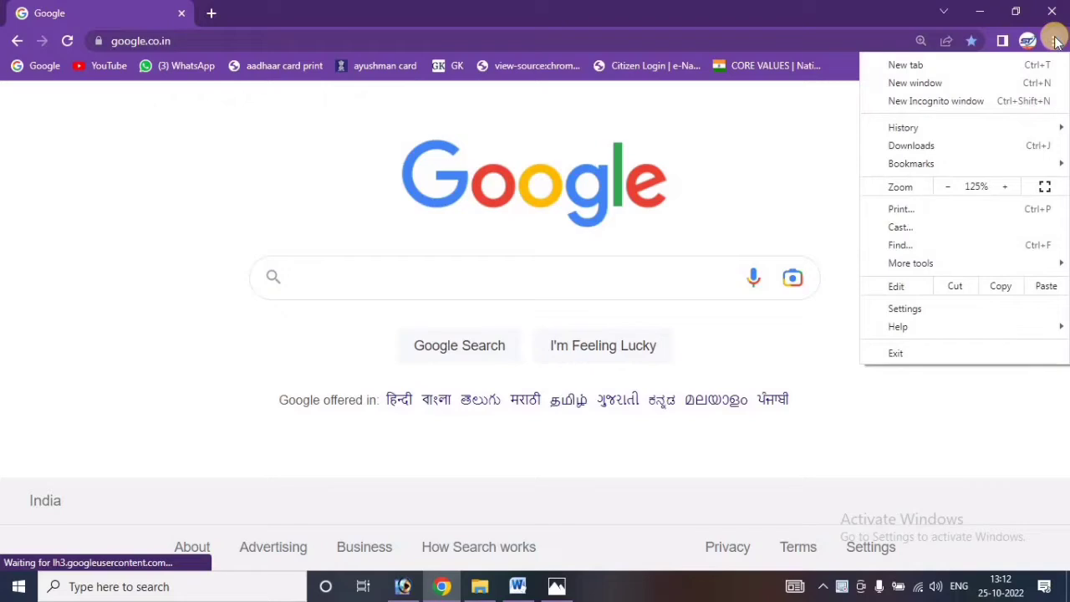
click(331, 276)
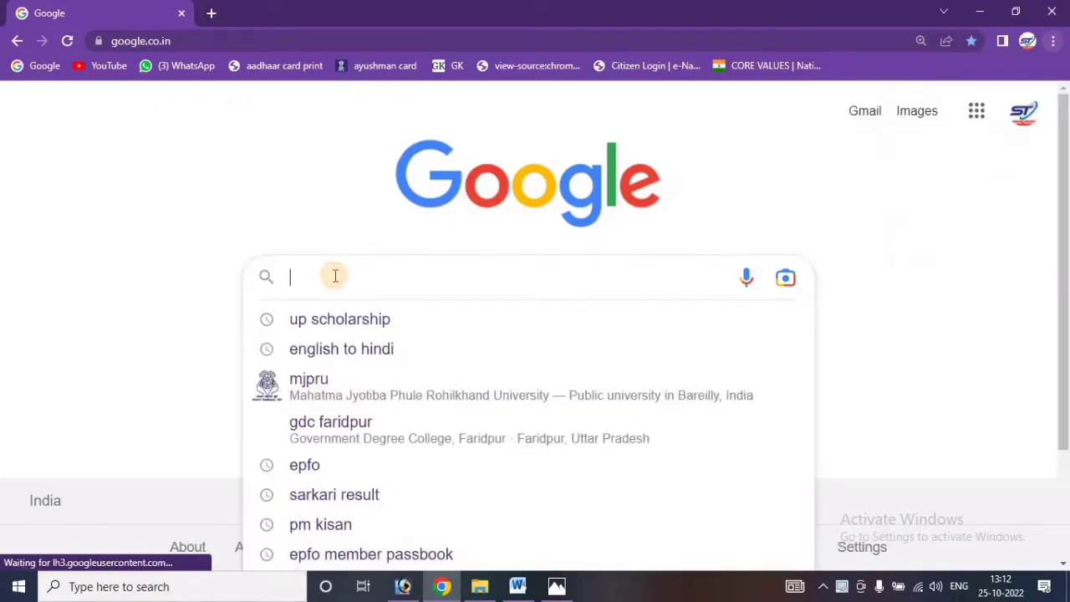
click(367, 323)
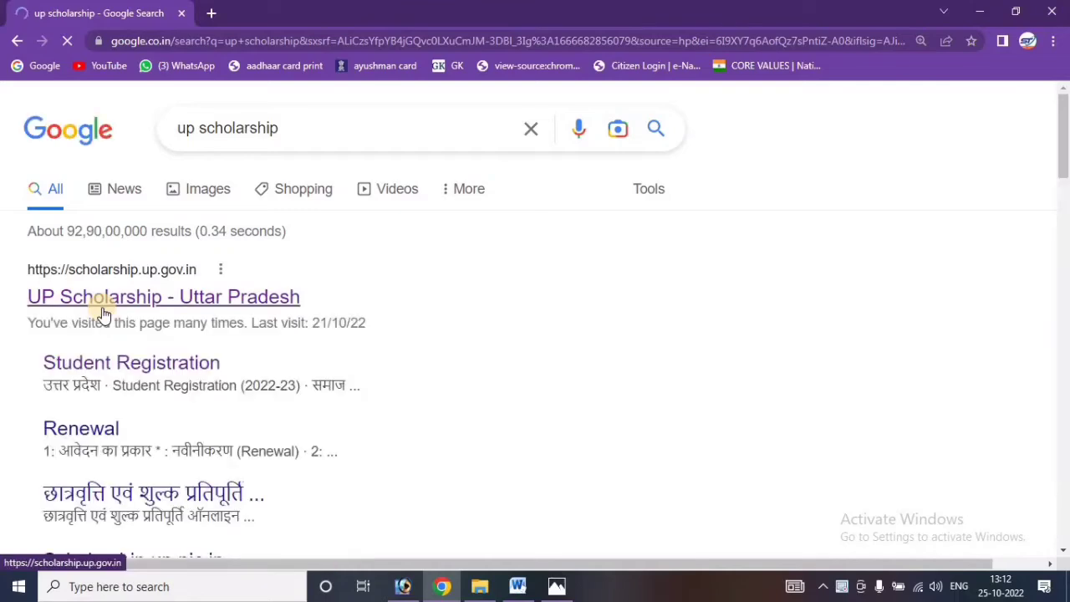
click(223, 310)
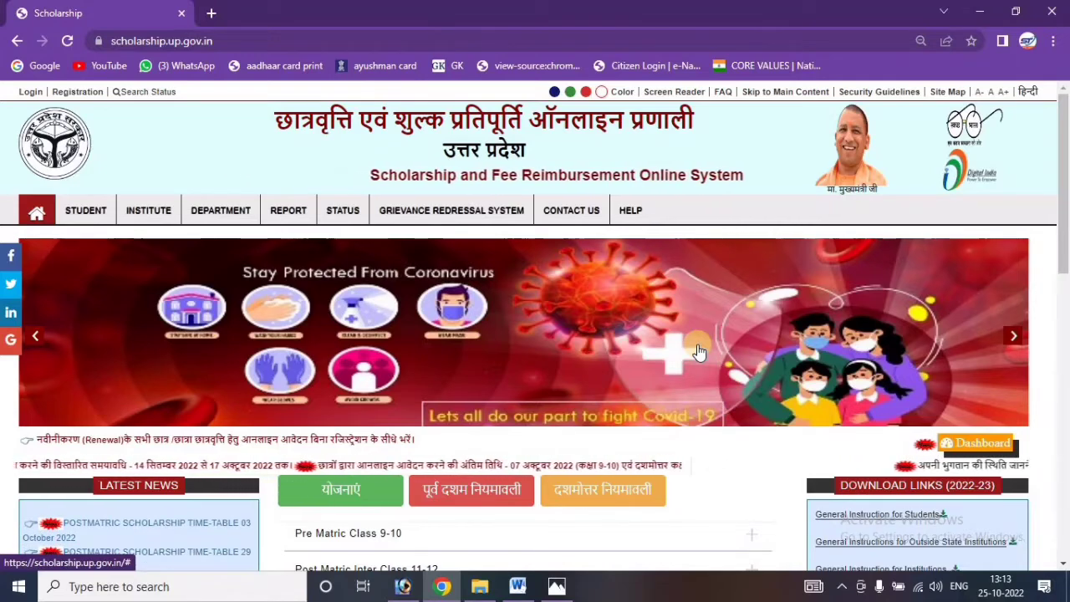
Check the notices on the scholarship portal's home page and open the student Registration page.
scroll(251, 317, down, 5)
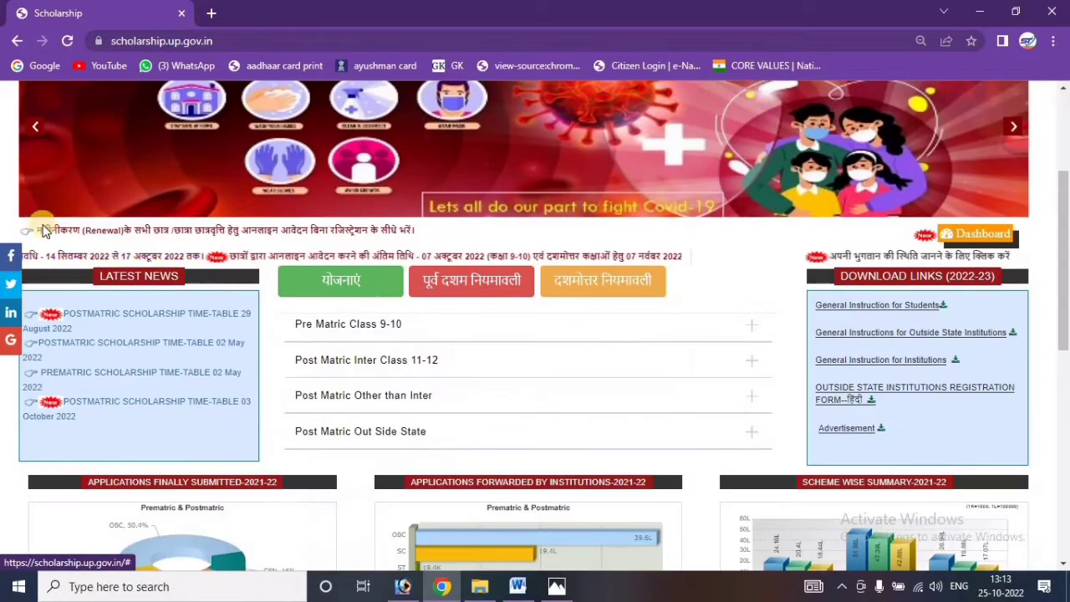
scroll(50, 284, up, 5)
mouse_move(87, 210)
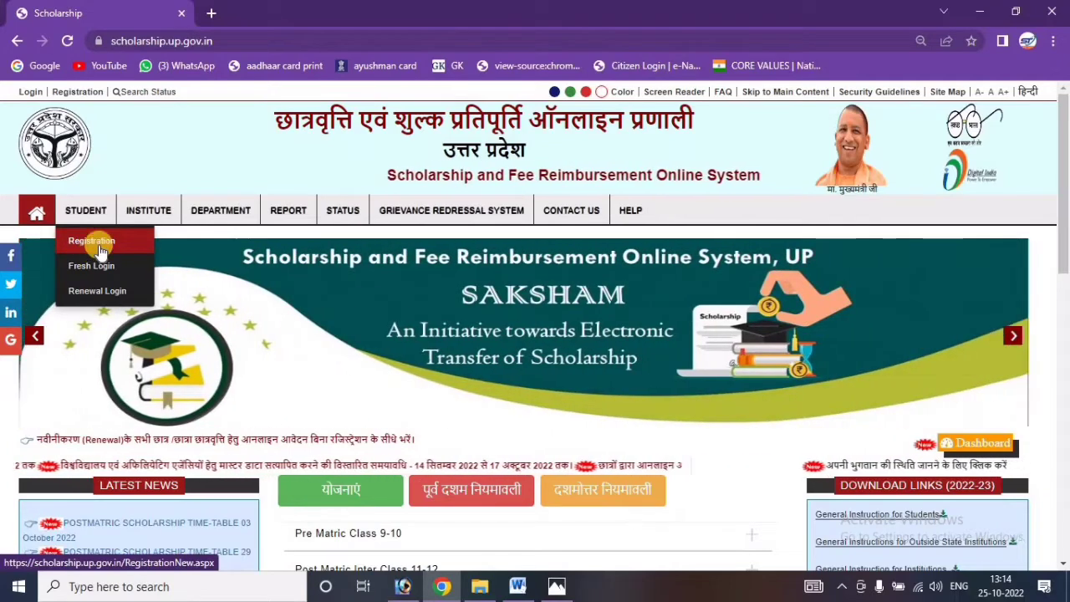
click(82, 247)
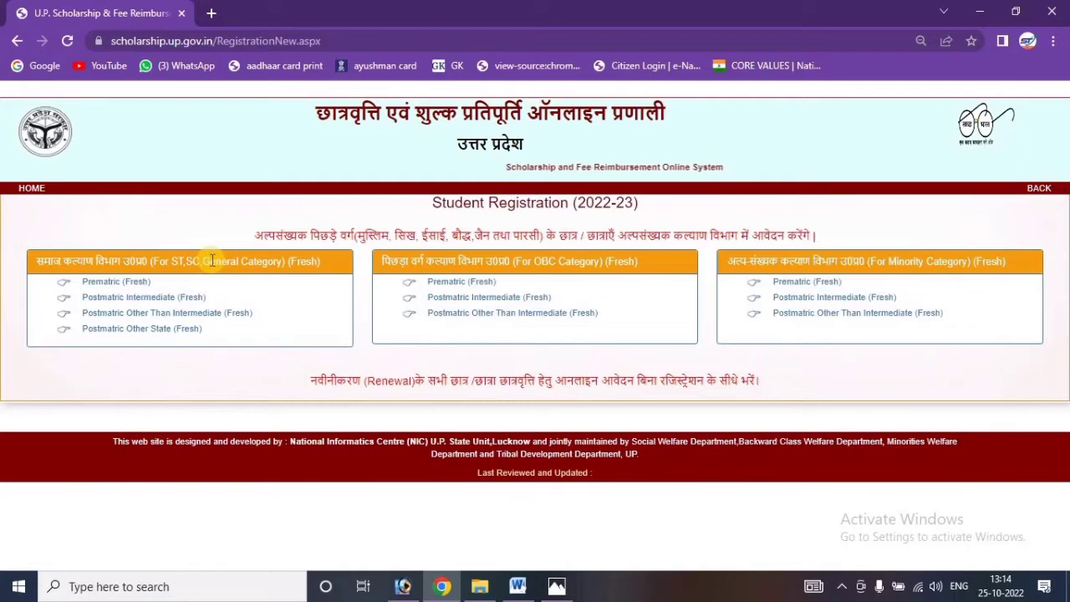
key(ctrl+plus)
key(ctrl+plus)
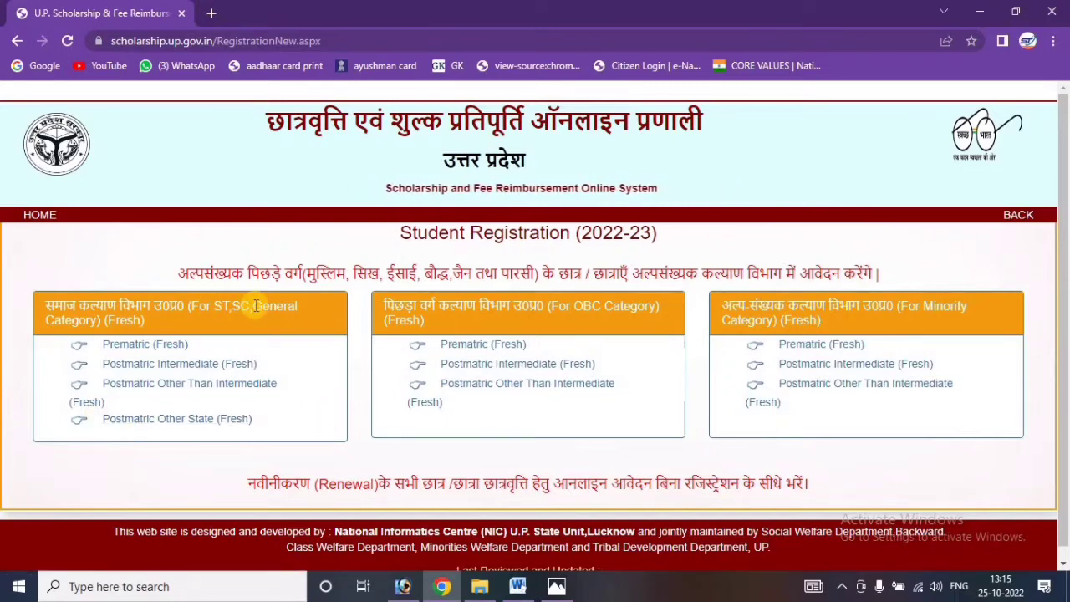
Open the Postmatric Other State (Fresh) registration form for the ST, SC and General category and look over its instructions and fields.
click(176, 419)
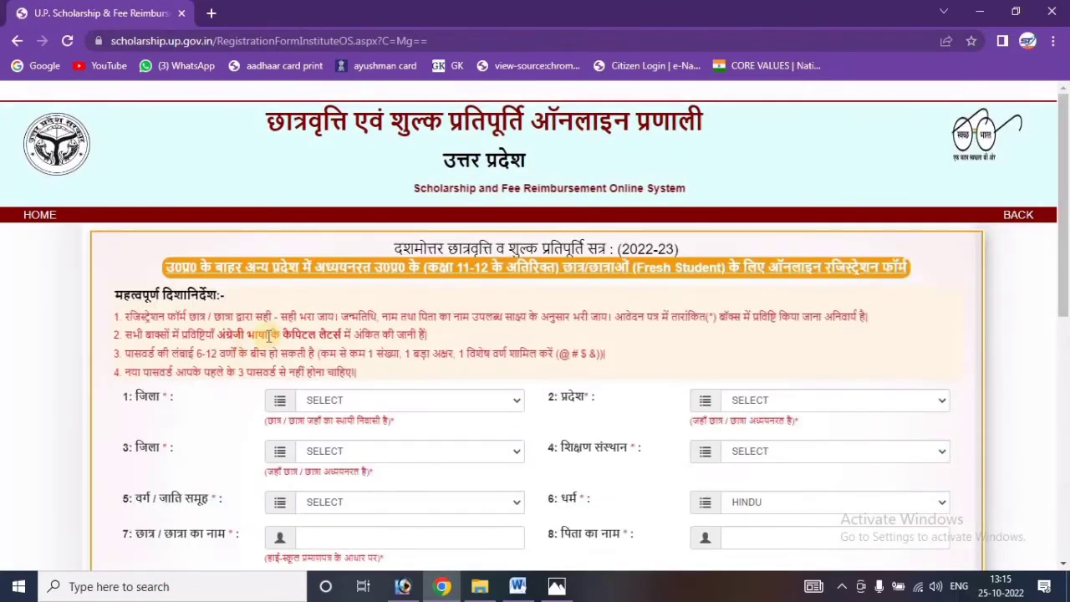
scroll(683, 301, down, 6)
scroll(595, 382, up, 6)
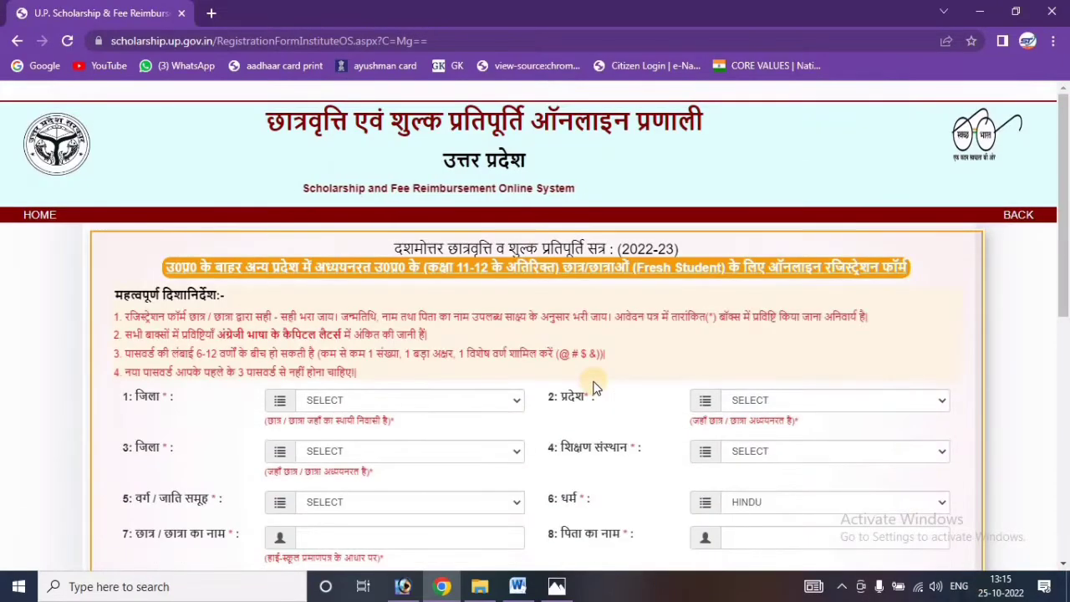
scroll(568, 351, down, 2)
scroll(538, 353, up, 2)
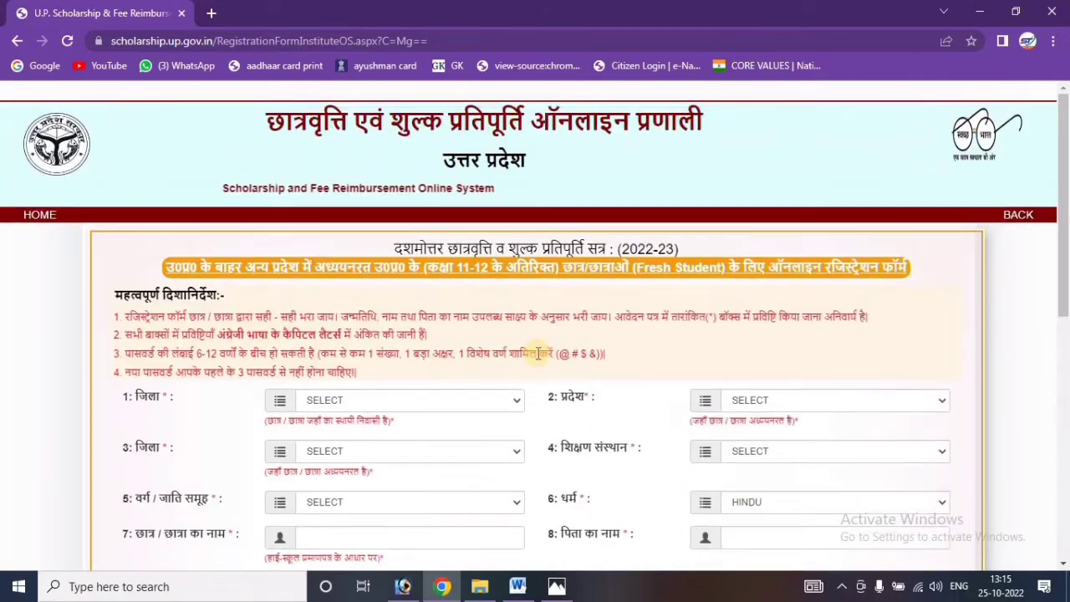
Set the student's district of permanent residence to BAREILLY and the state of study to DELHI.
click(386, 405)
scroll(399, 226, down, 7)
scroll(411, 351, up, 7)
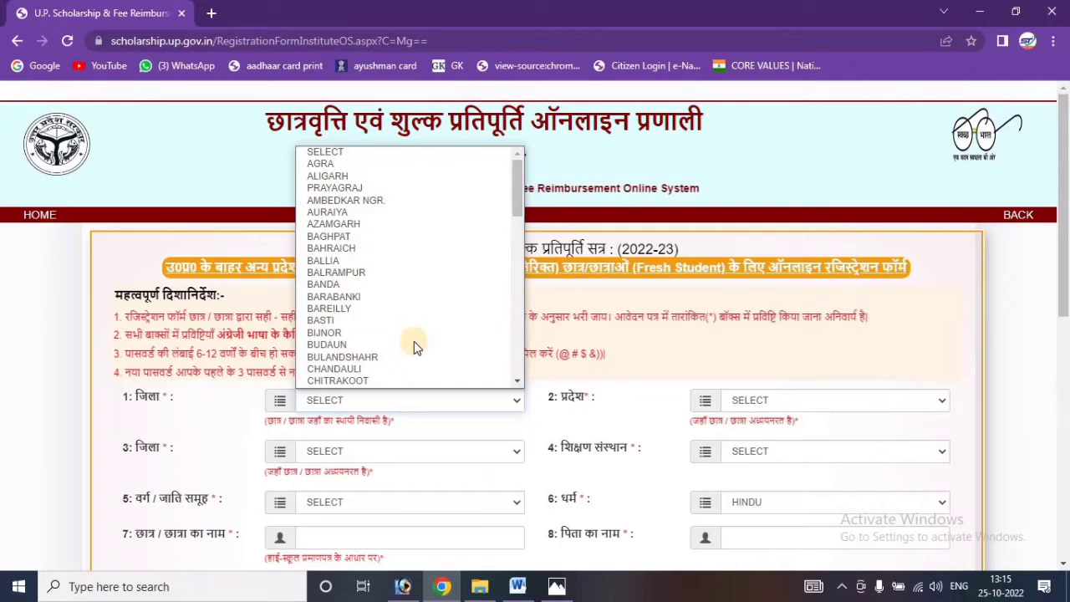
click(405, 308)
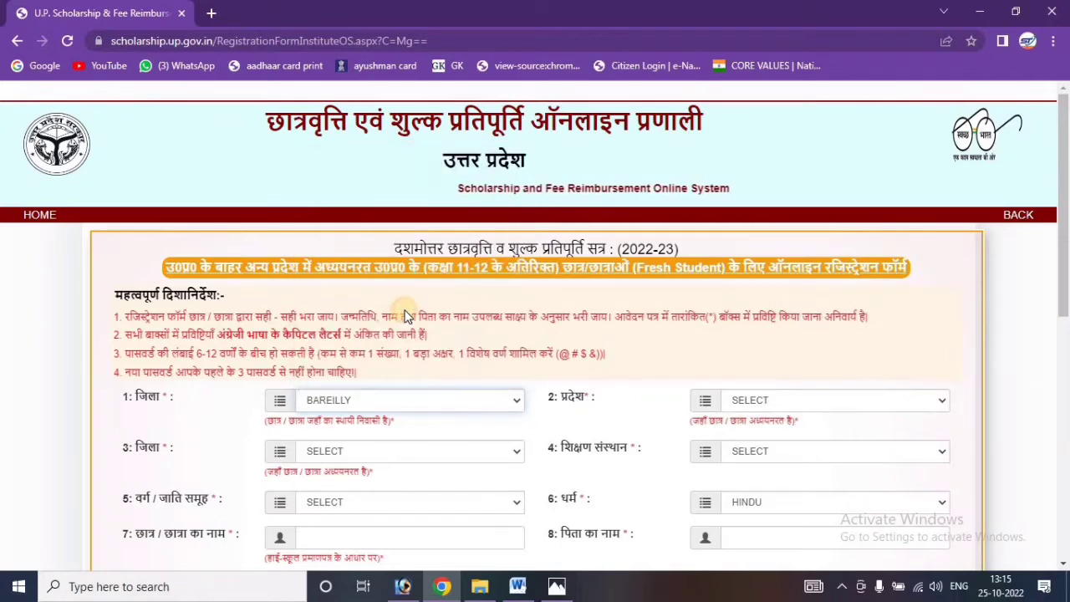
click(775, 402)
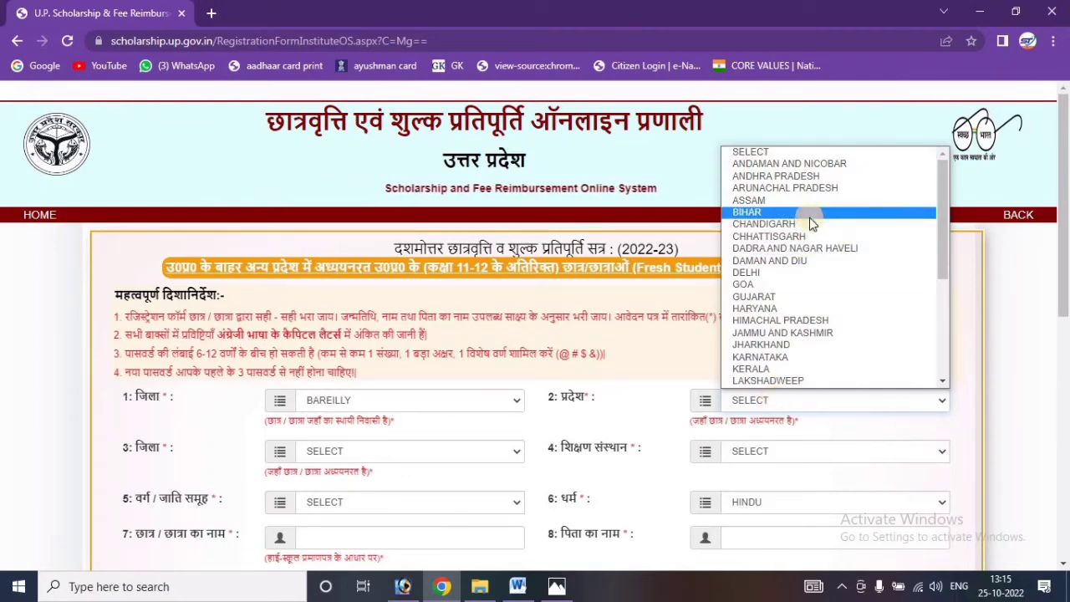
scroll(809, 218, down, 3)
scroll(836, 339, up, 3)
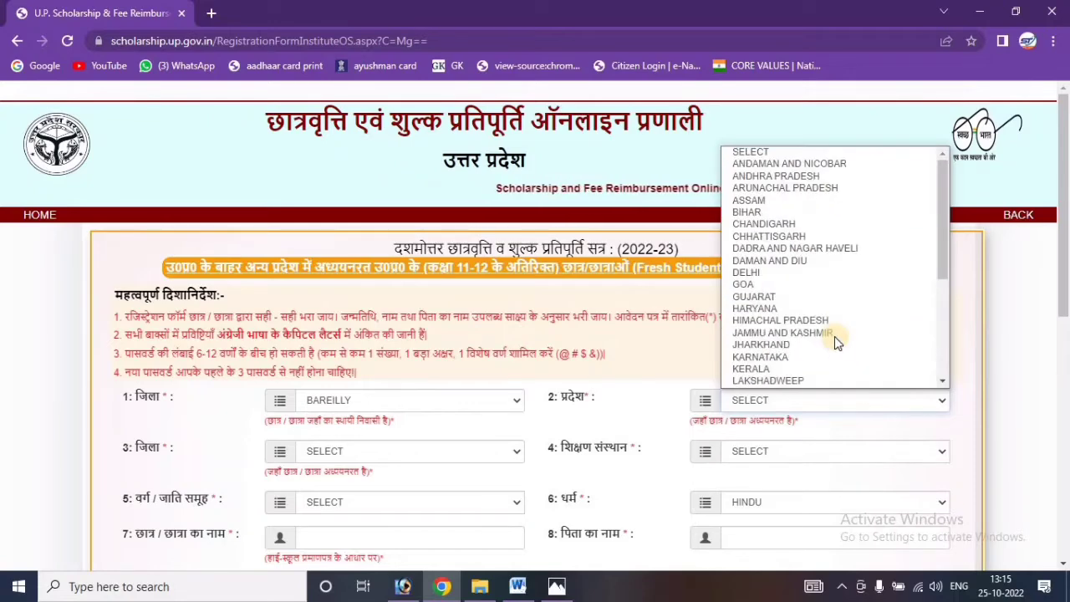
click(836, 272)
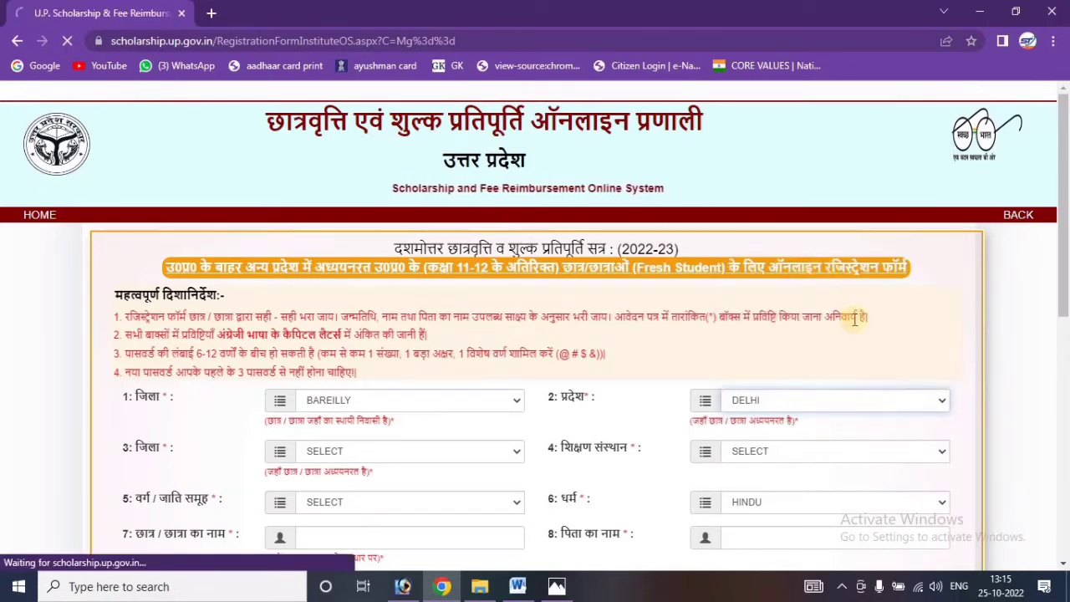
Set the district of study to NEW DELHI and the institution to INDIRA GANDHI DELHI TECHNOLOGICAL UNIVERSITY.
scroll(313, 331, down, 2)
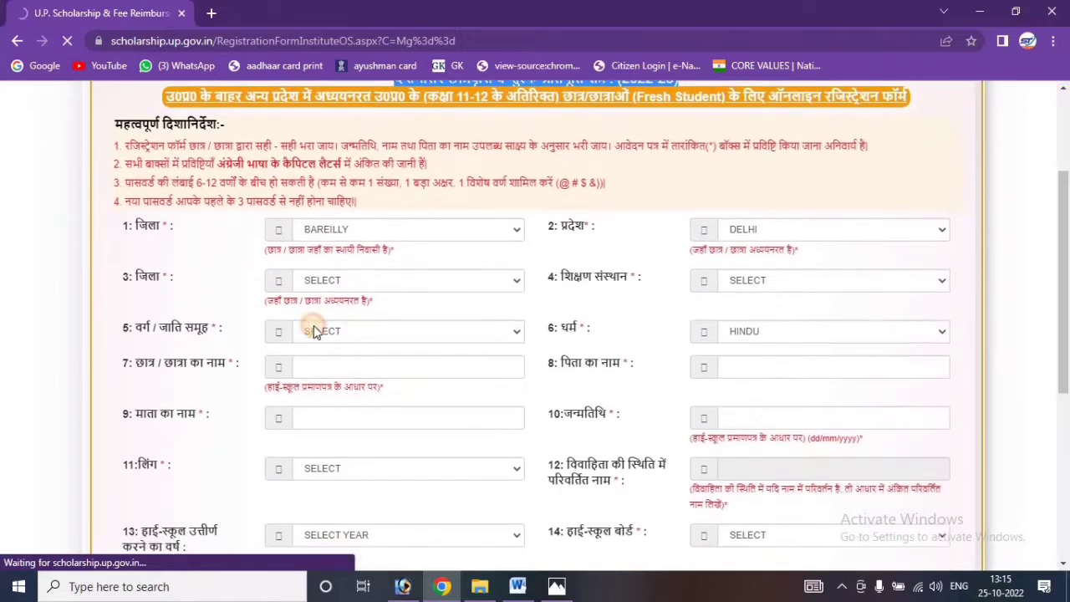
click(354, 282)
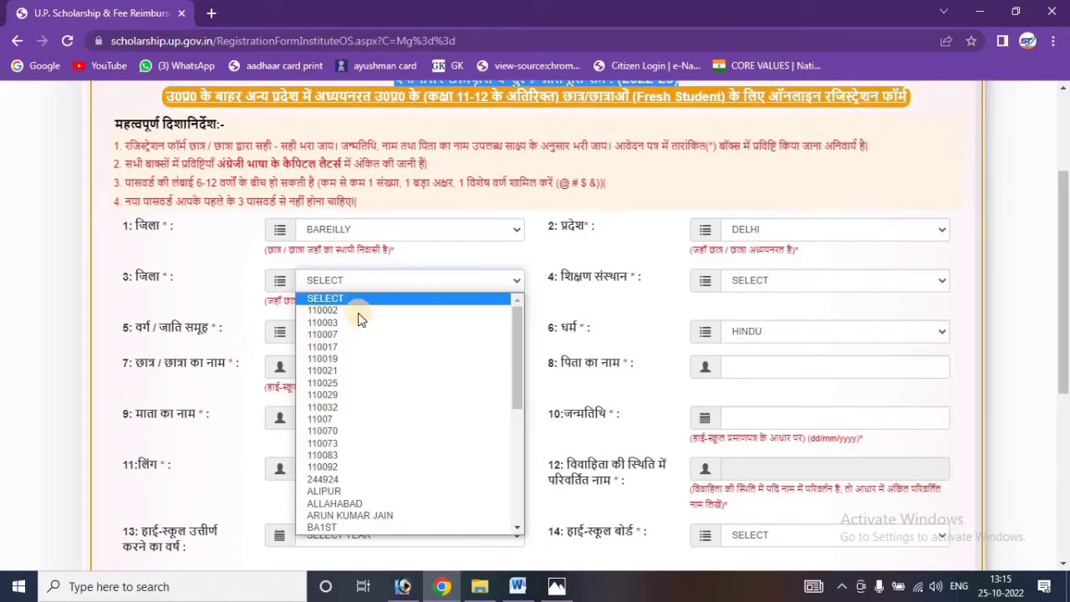
scroll(376, 368, down, 5)
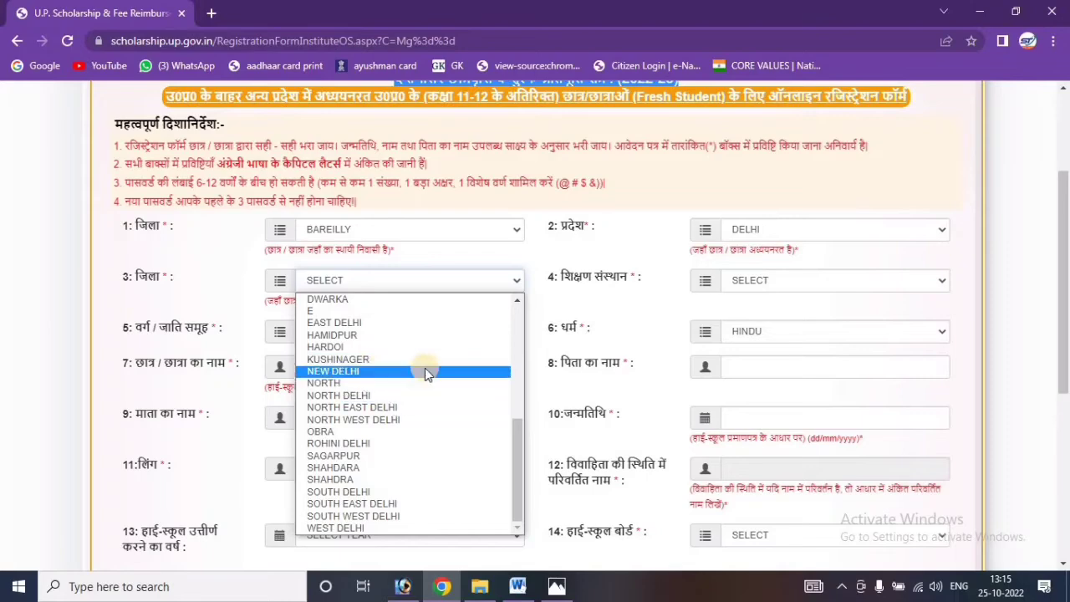
click(424, 370)
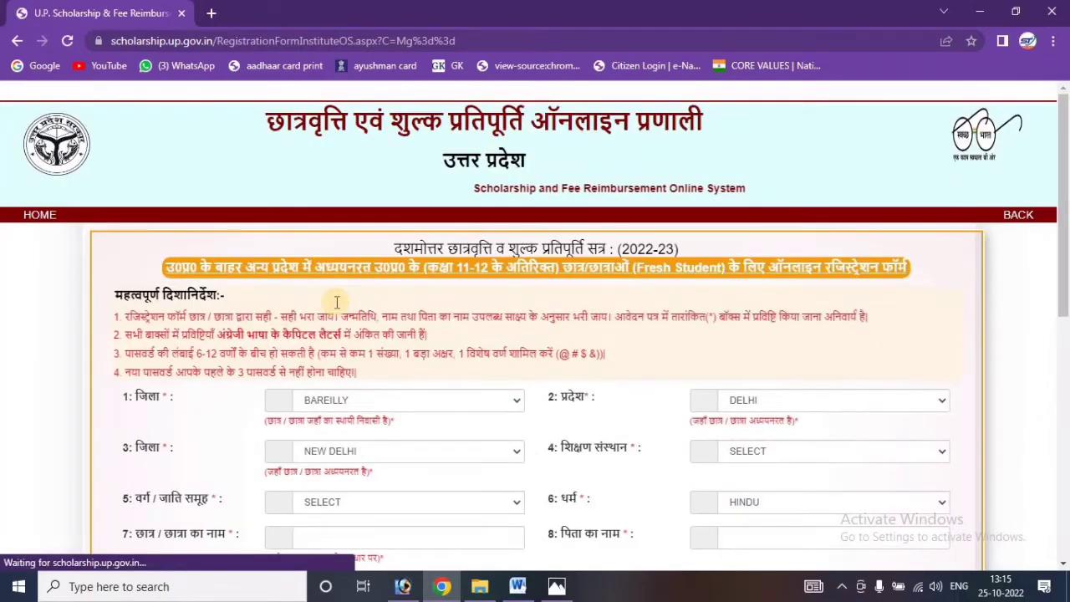
scroll(856, 324, down, 2)
click(779, 245)
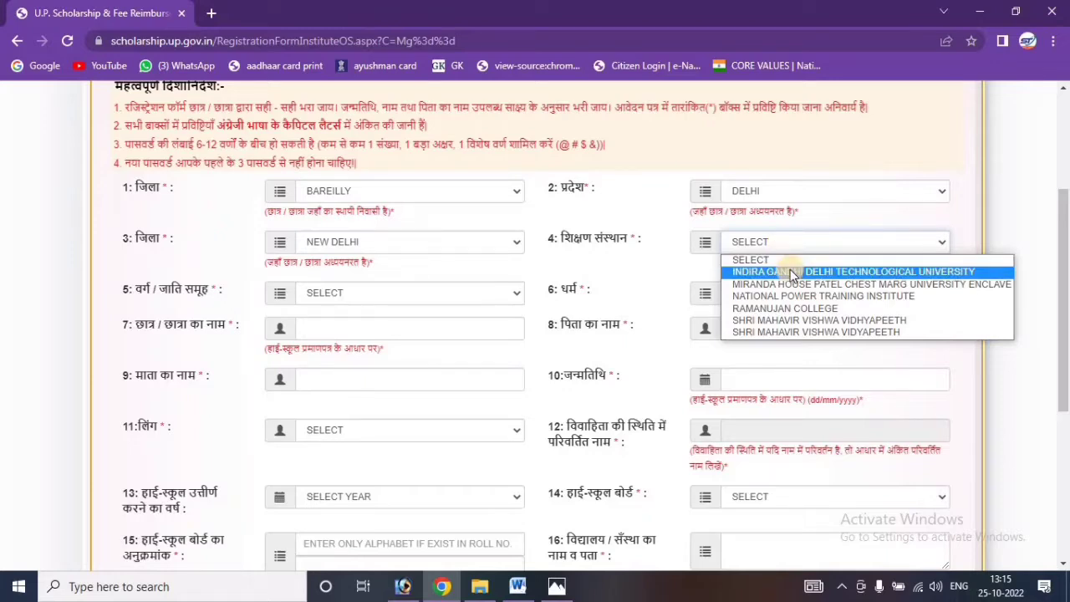
click(790, 271)
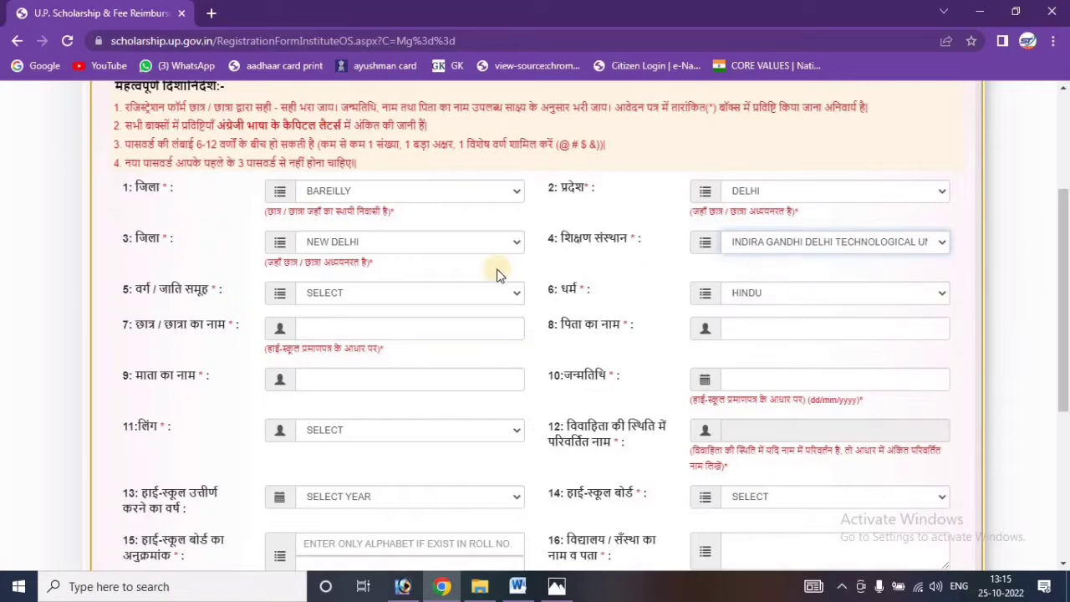
Set the category / caste group to सामान्य वर्ग and the religion to HINDU.
click(378, 299)
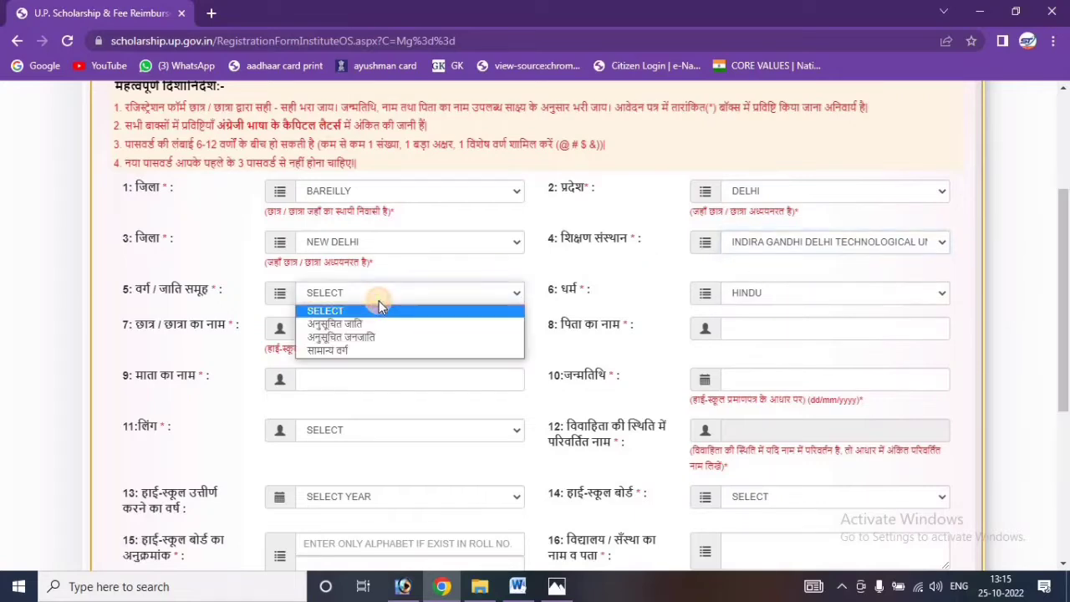
click(385, 350)
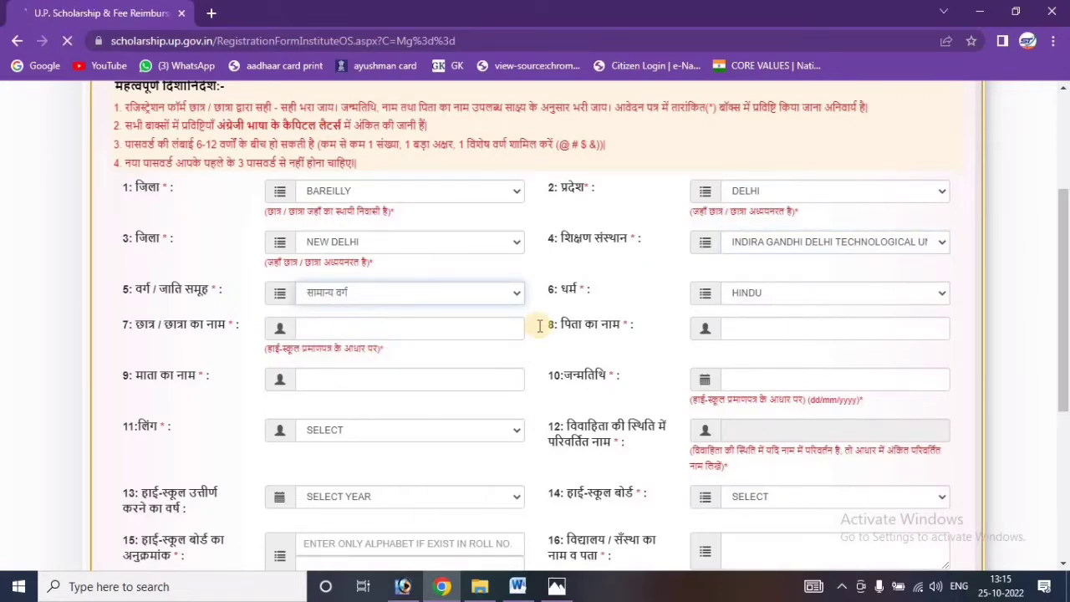
scroll(627, 282, down, 3)
scroll(627, 281, up, 3)
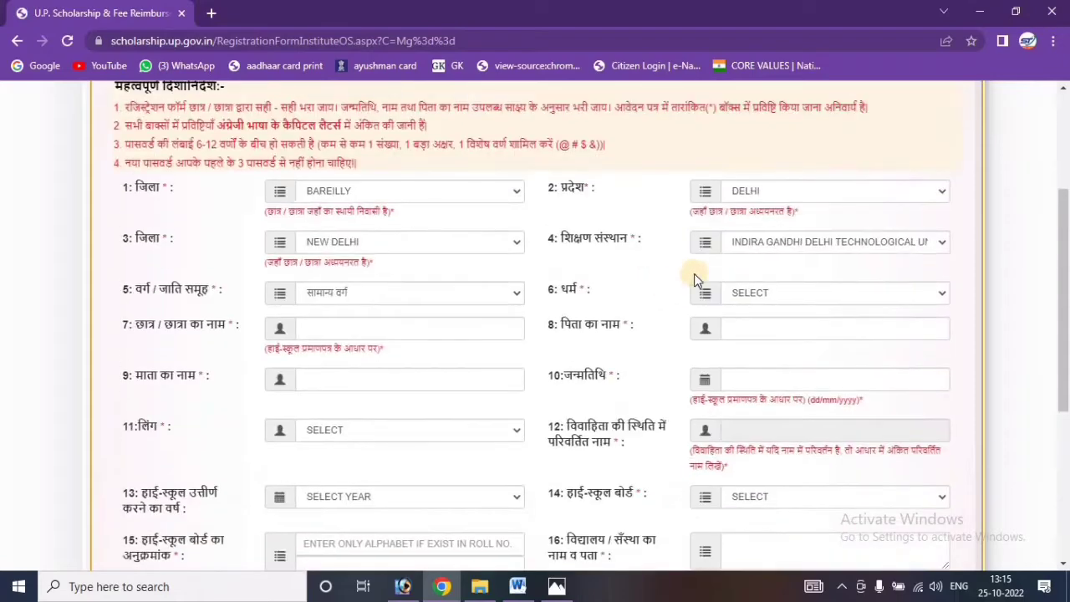
click(764, 290)
click(767, 322)
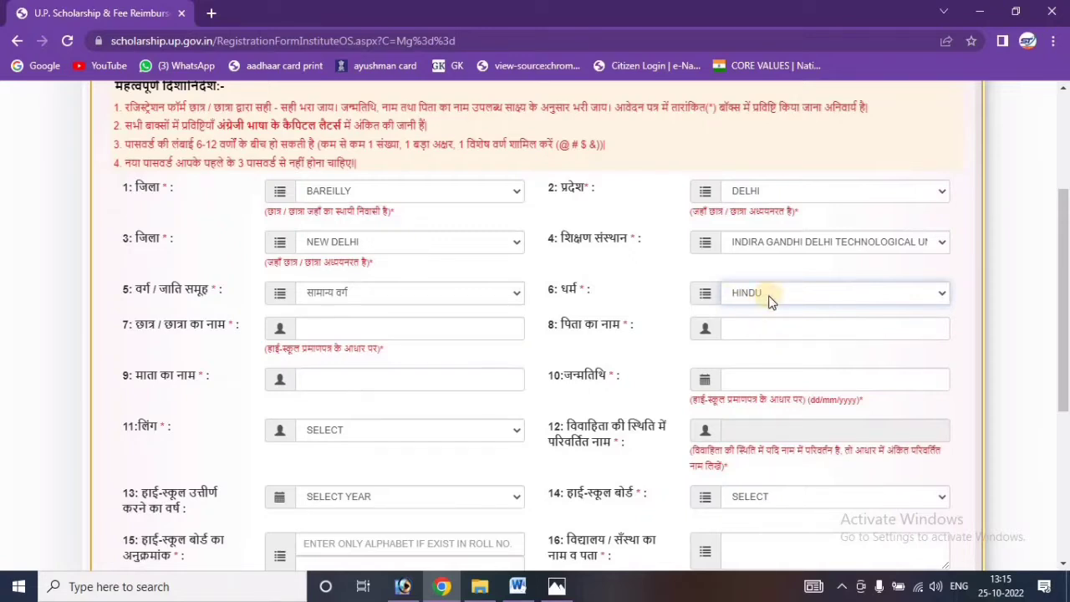
click(397, 297)
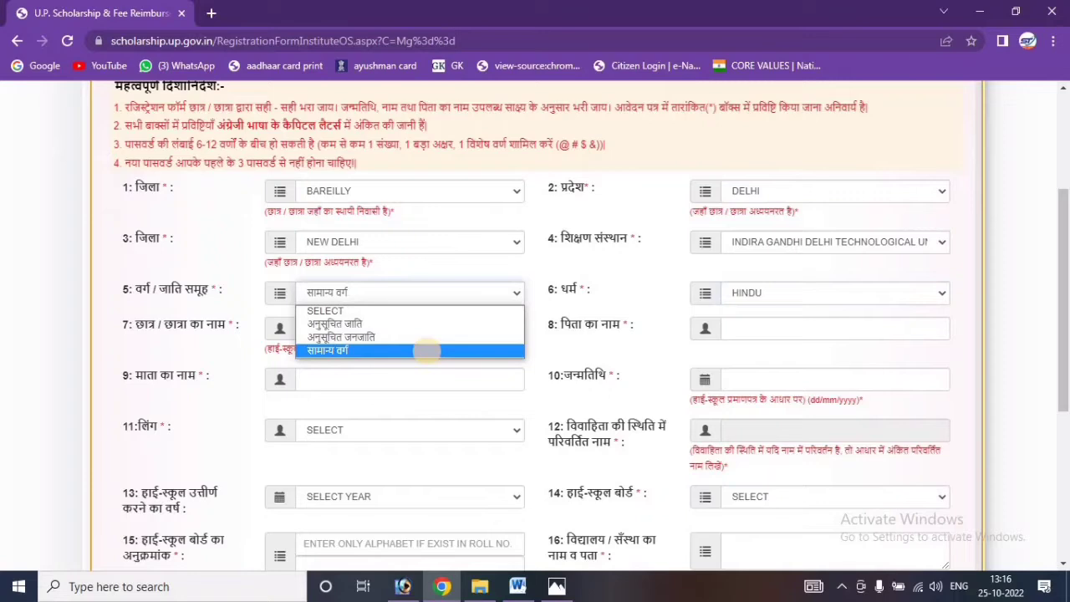
click(427, 352)
Check the High School certificate note under the student name field and set the gender to MALE.
scroll(337, 342, down, 3)
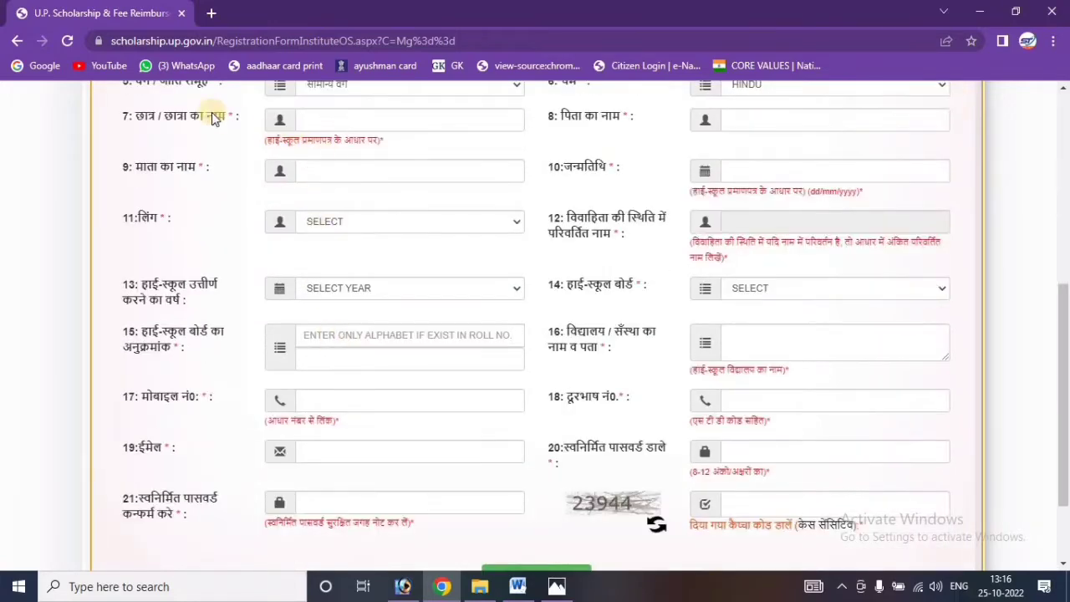
drag(289, 109, 383, 144)
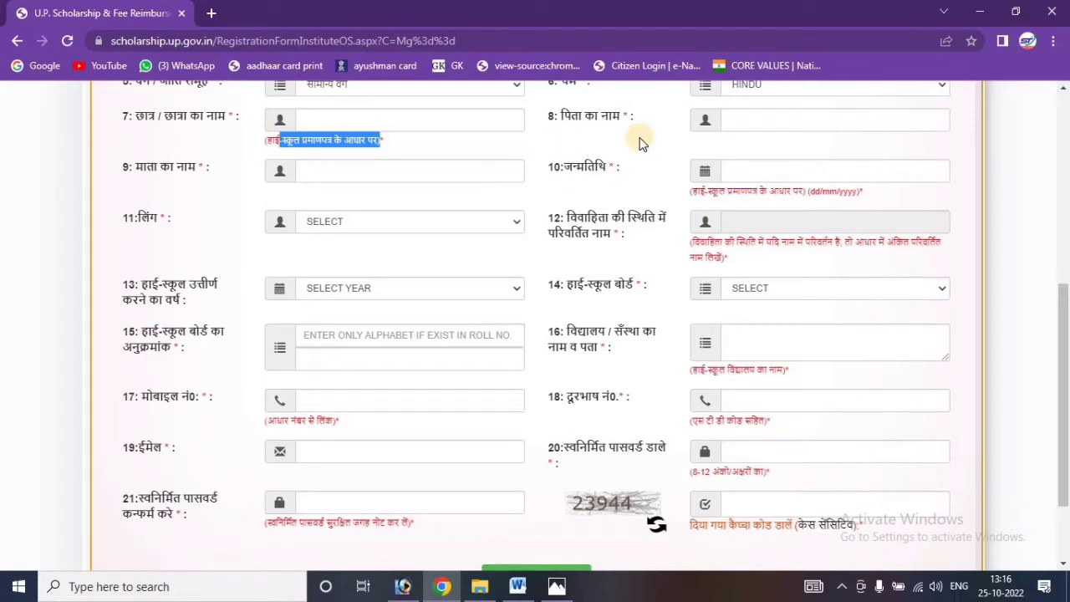
click(400, 221)
click(399, 248)
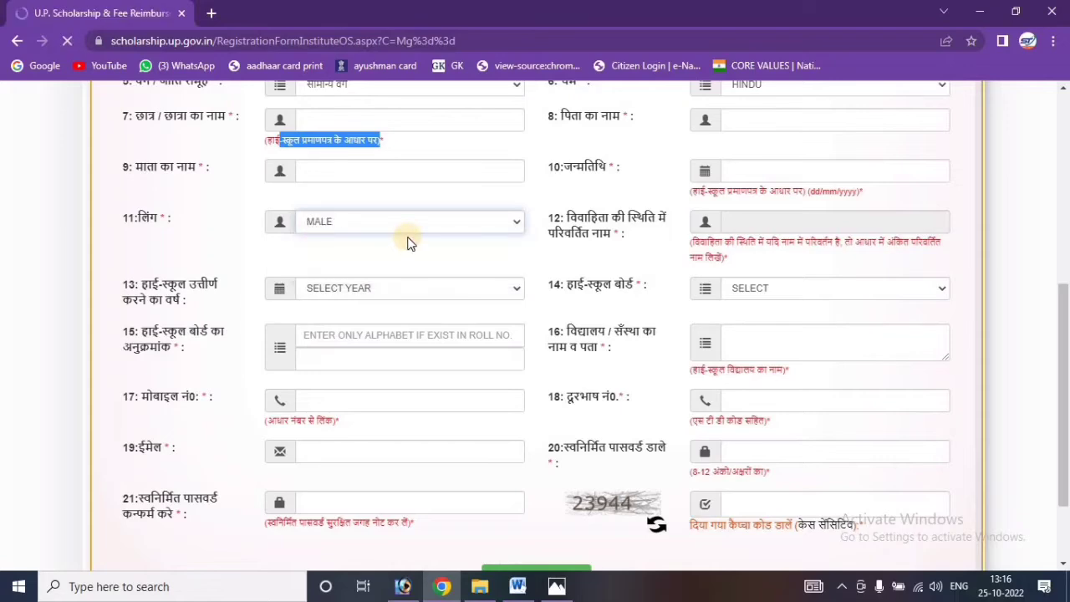
Set the High School passing year to 2020 and the High School board to UP BOARD.
scroll(552, 306, up, 2)
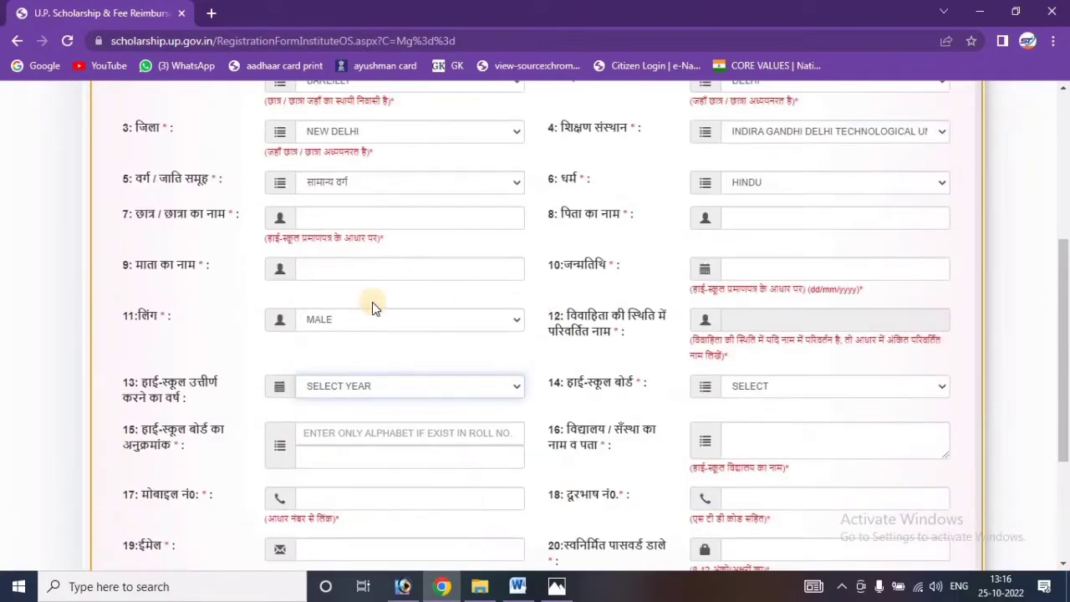
click(374, 389)
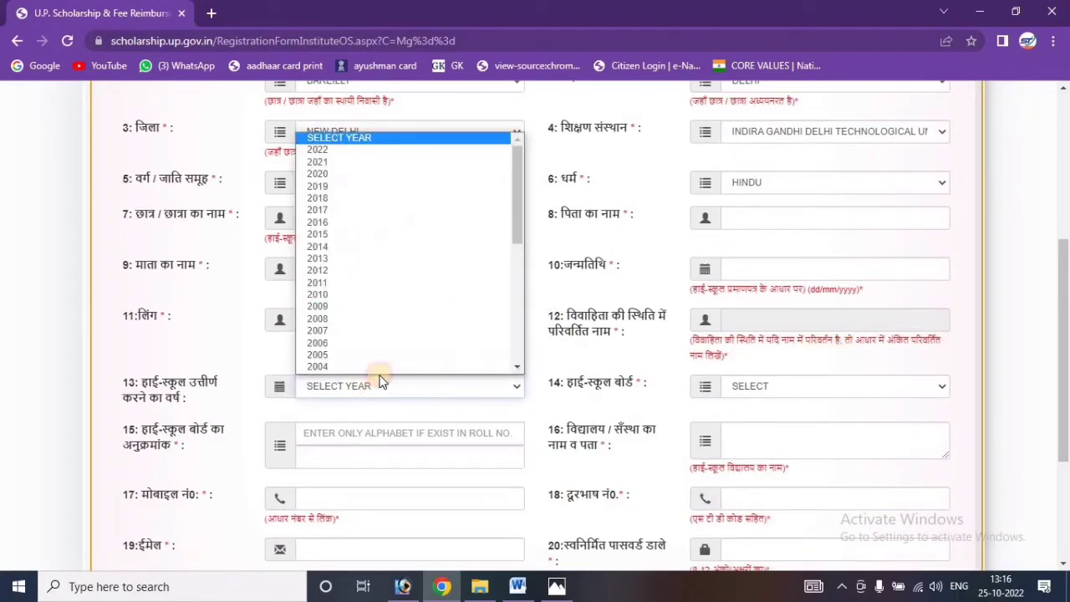
click(418, 174)
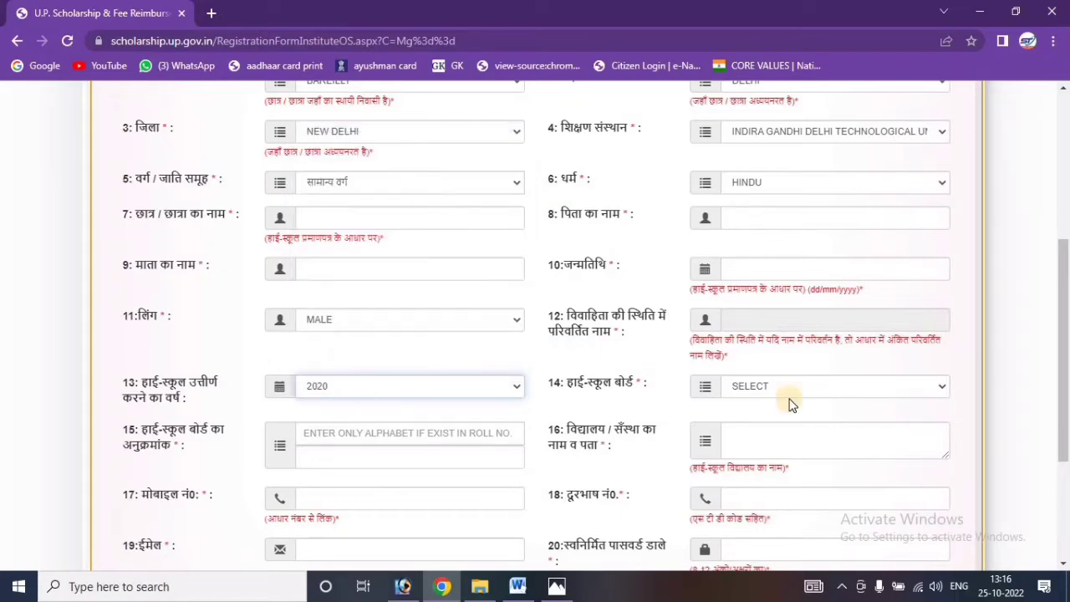
click(822, 384)
click(811, 150)
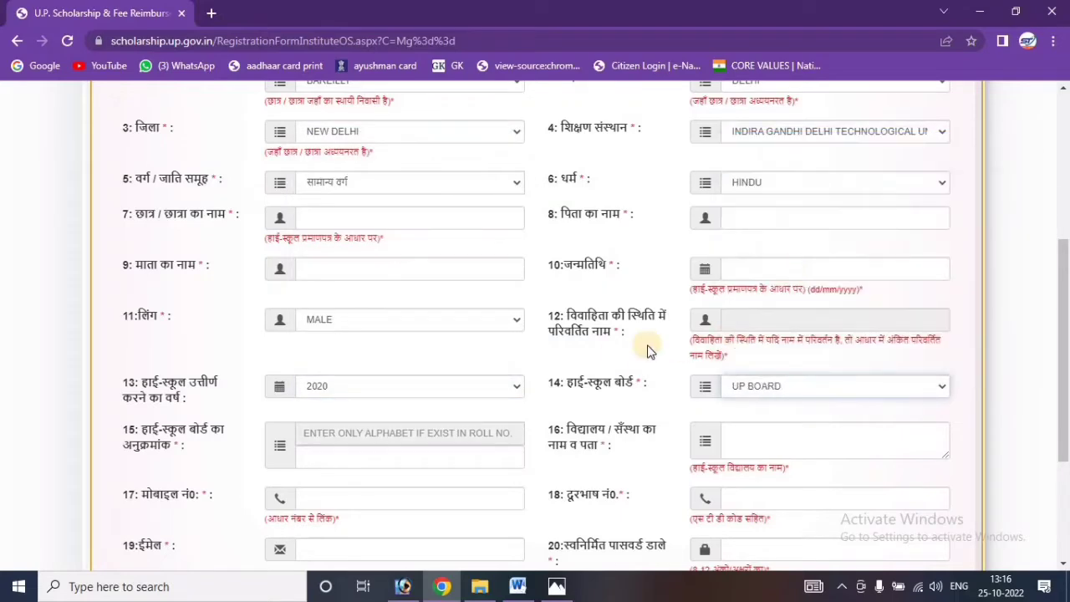
Go through the roll number, school, contact, password and captcha fields and submit the registration form.
scroll(645, 347, down, 3)
click(352, 250)
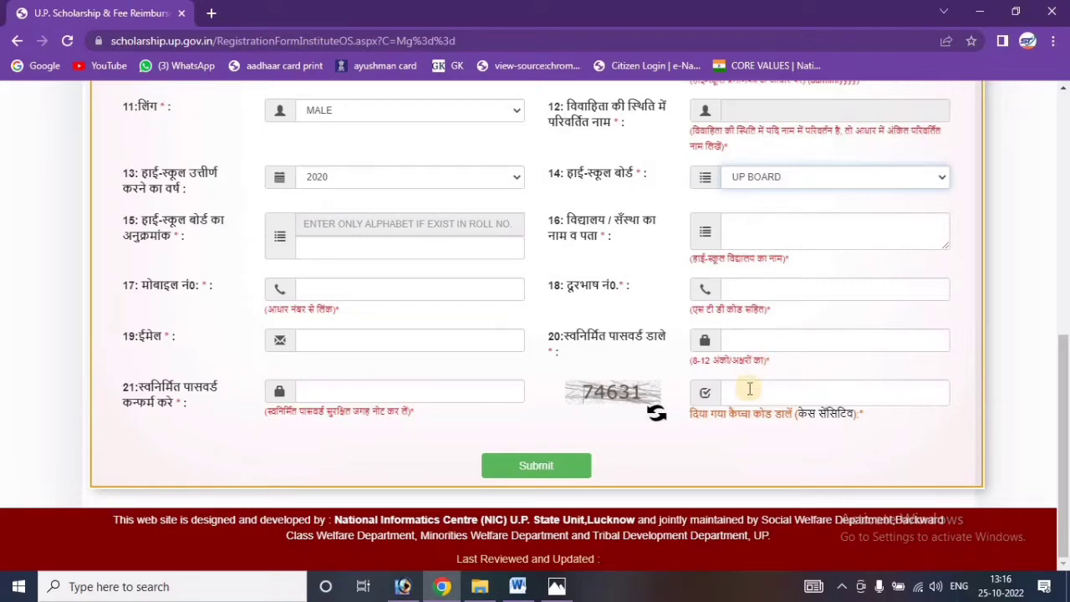
click(546, 474)
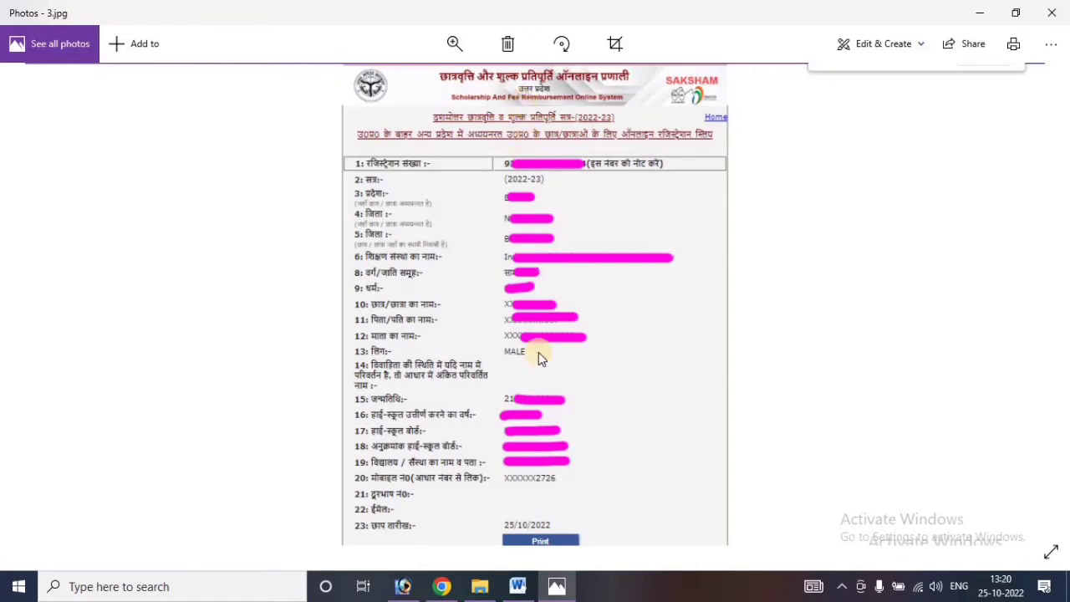
Switch from the registration slip image to Chrome, search Google for "up scholarship" and open the scholarship.up.gov.in portal.
click(442, 586)
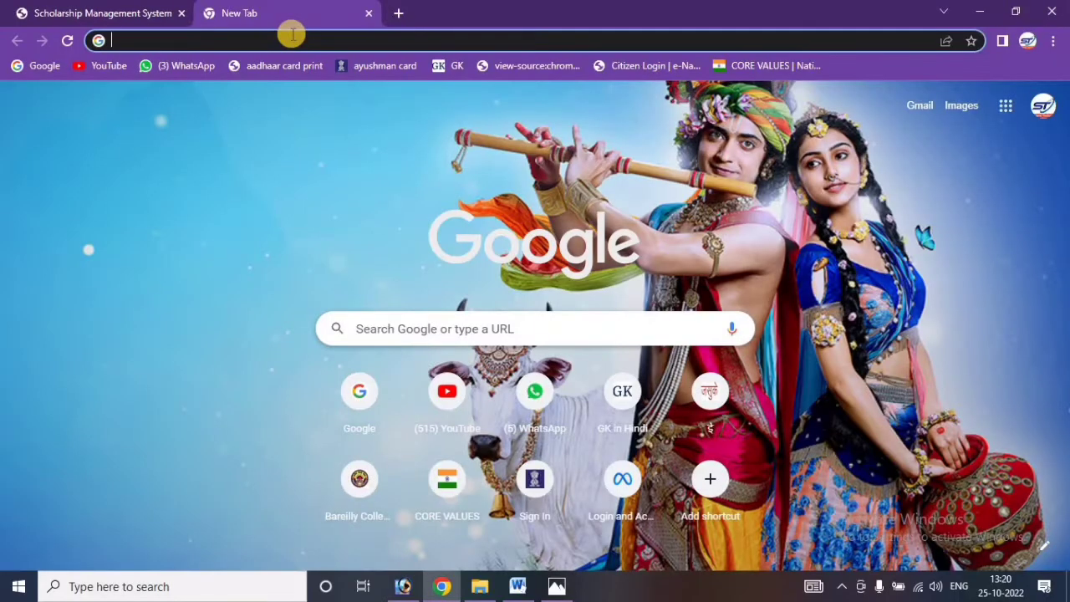
text(up)
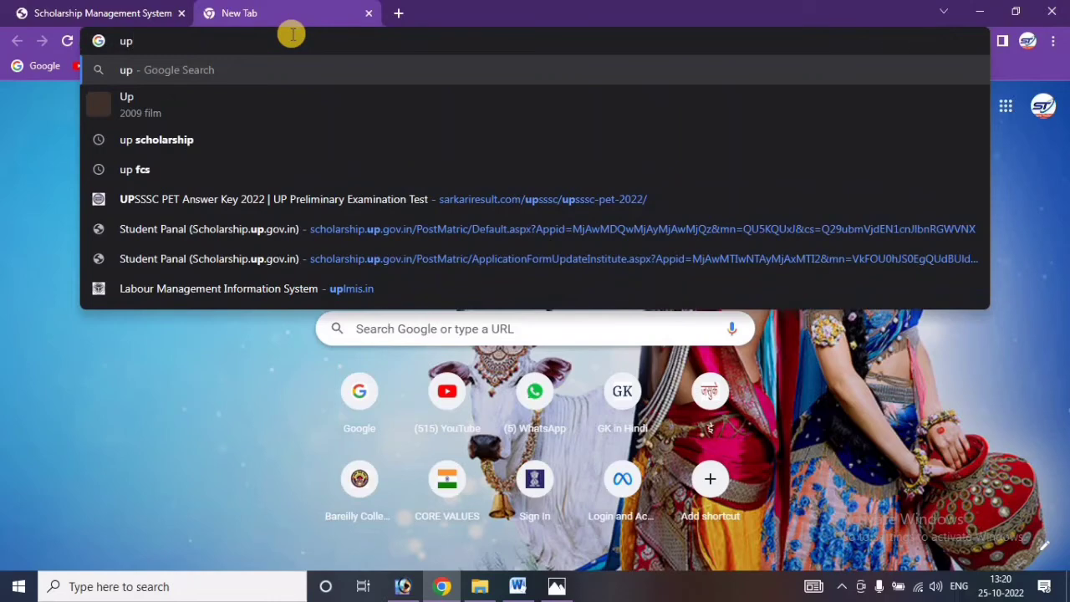
key(Down)
key(Down)
key(Return)
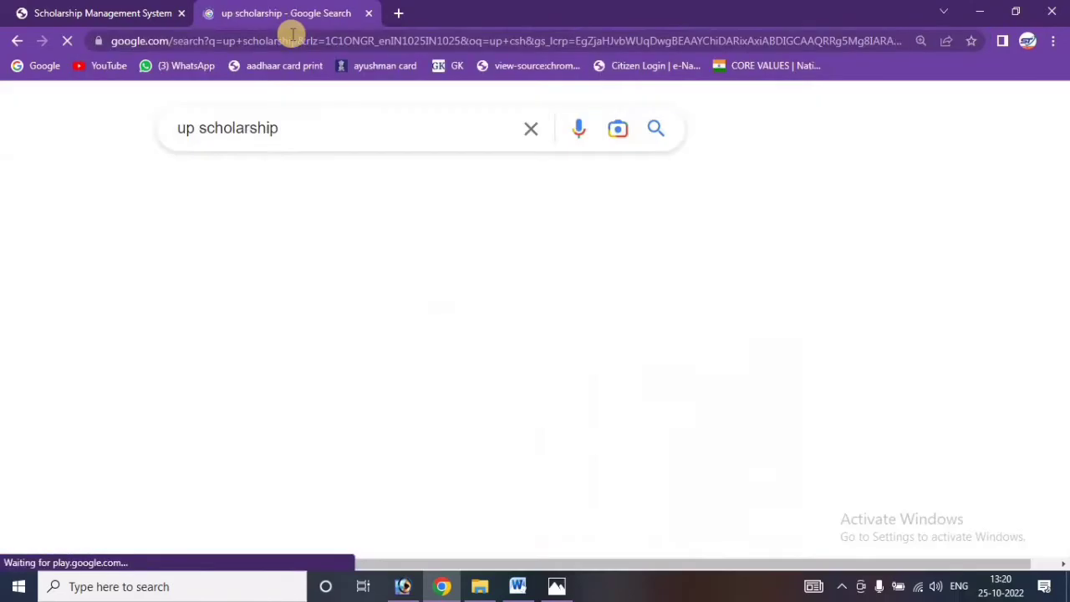
click(149, 293)
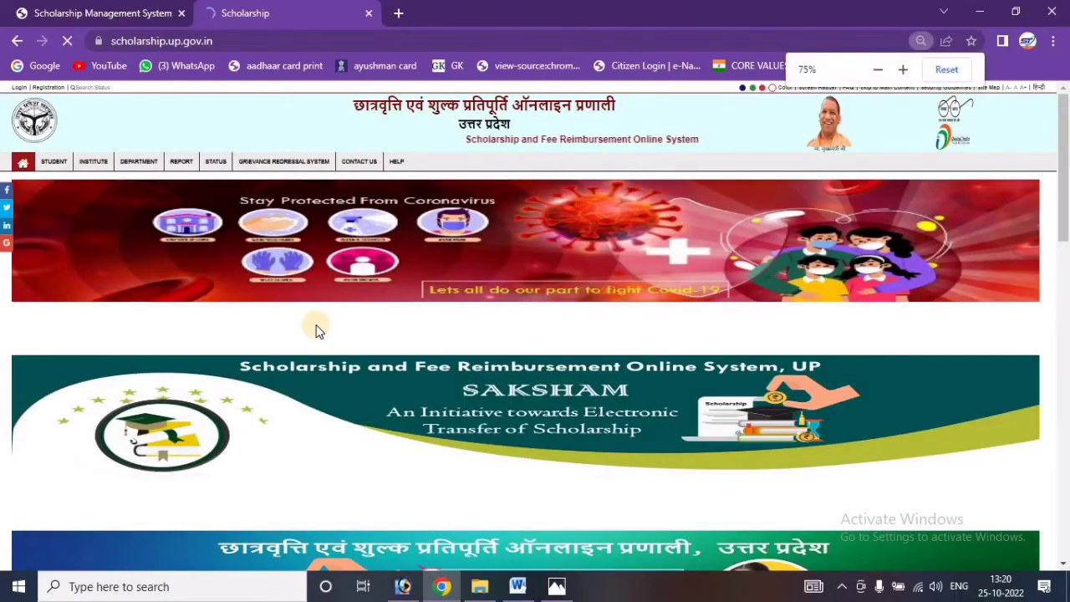
Open the fresh login page for Postmatric Other State students on the scholarship portal.
key(ctrl+plus)
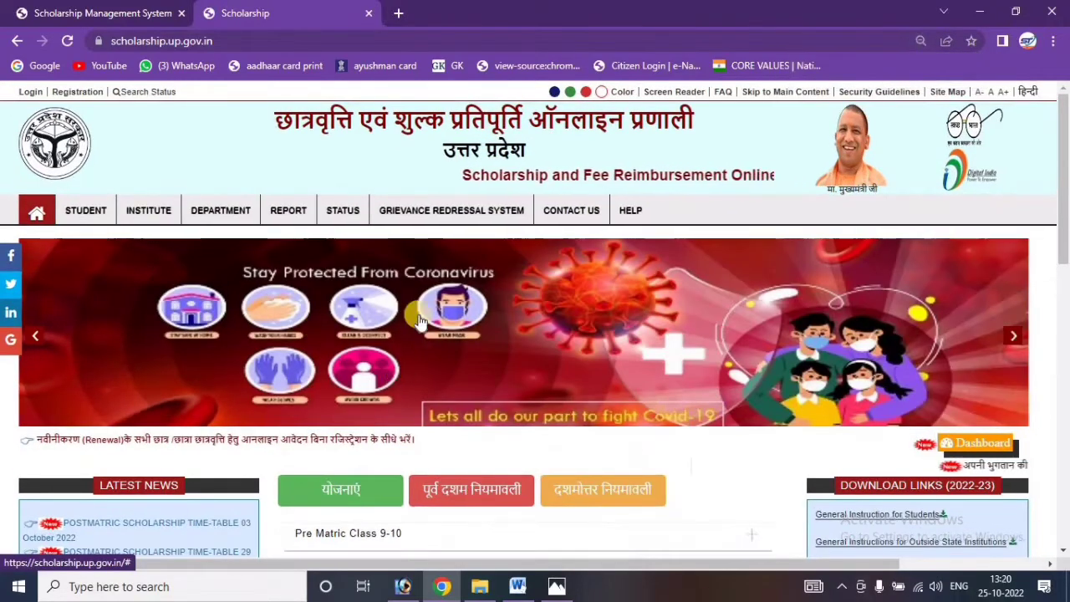
mouse_move(82, 214)
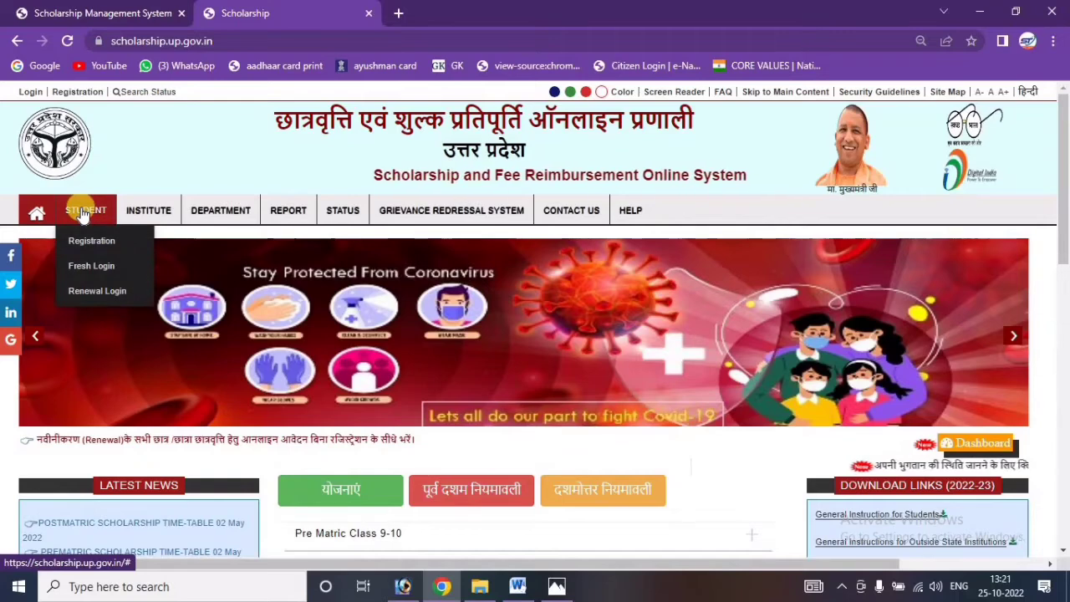
mouse_move(82, 268)
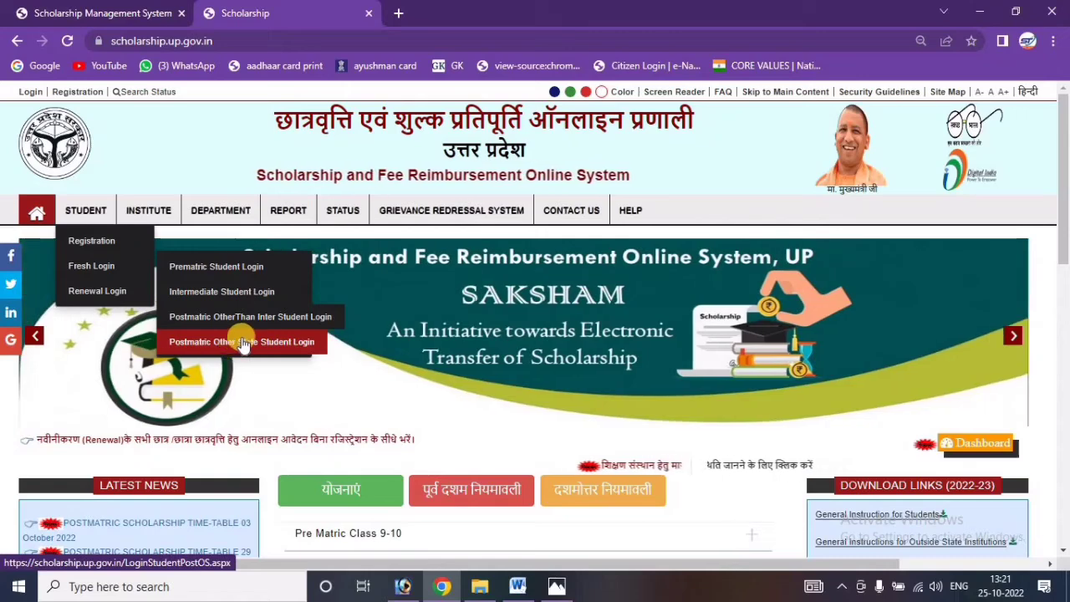
click(293, 342)
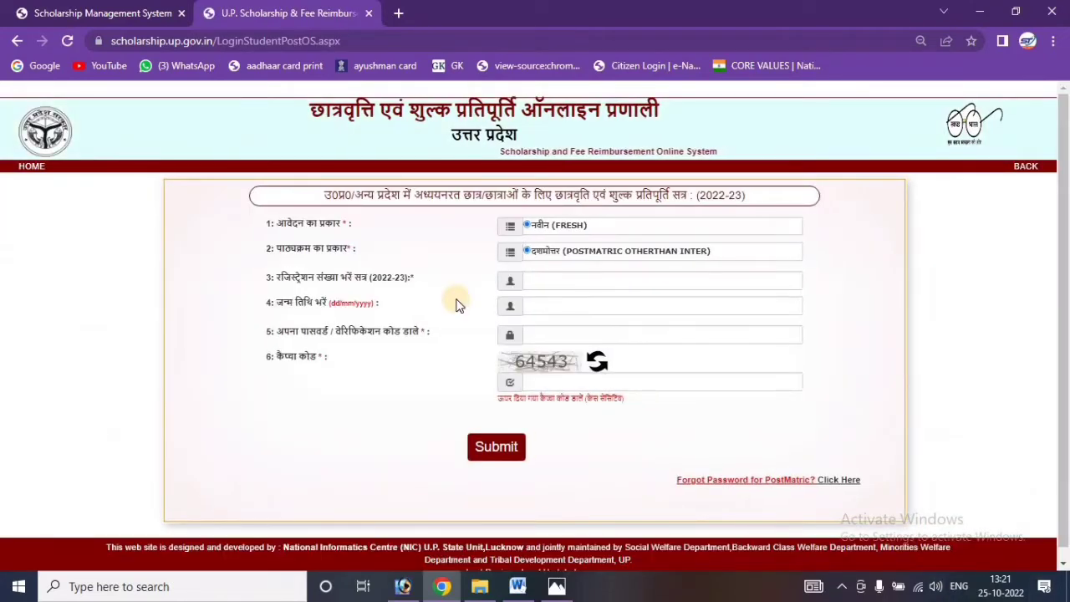
key(ctrl+plus)
key(ctrl+plus)
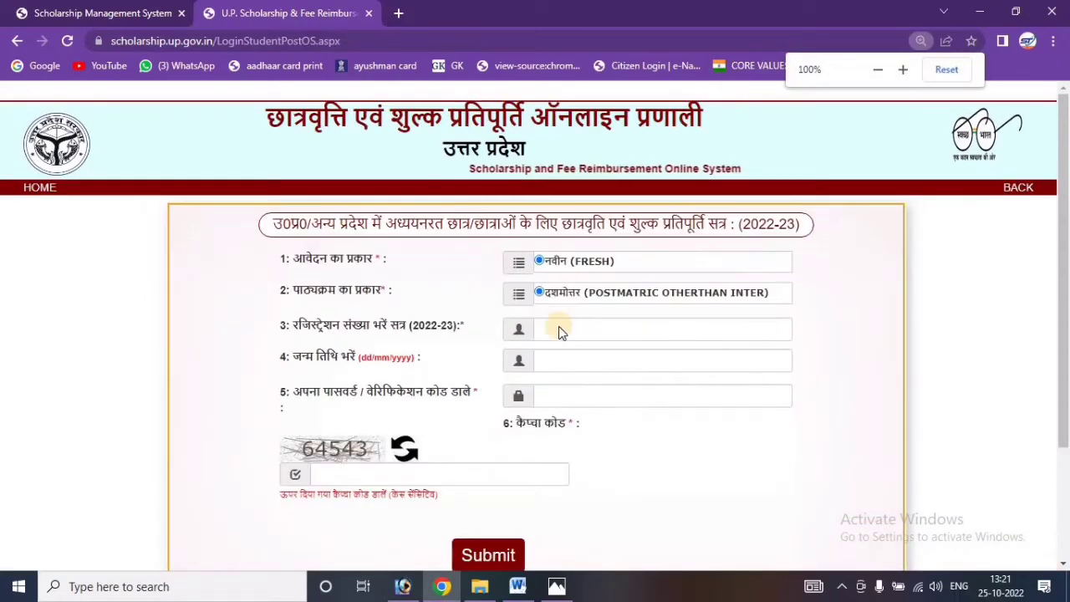
View the registration slip and student dashboard images in Photos, including the application-filling entry, and return to the application form in Chrome.
click(556, 586)
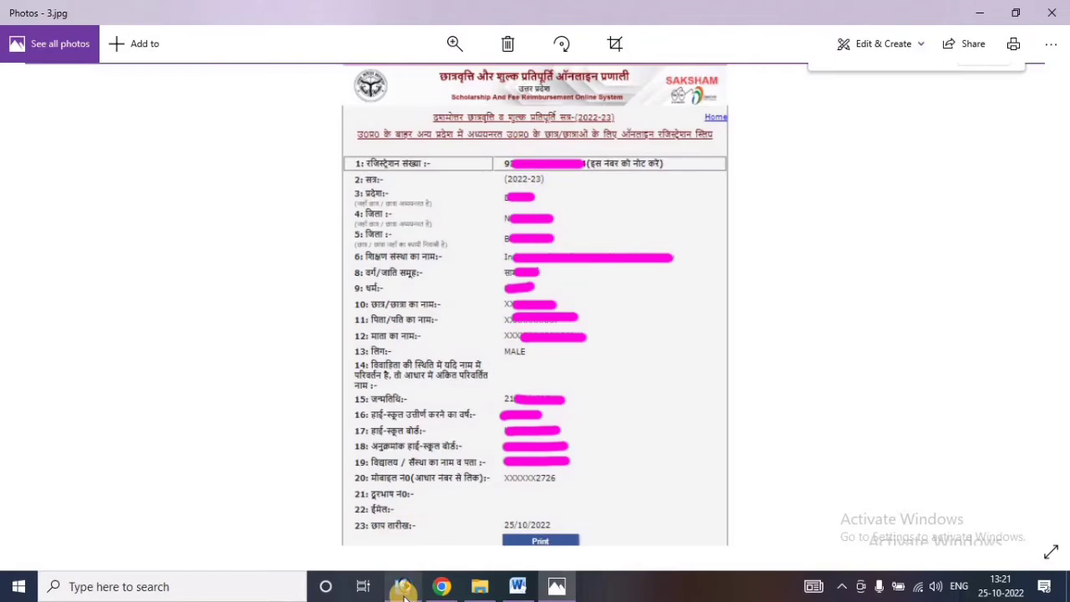
click(442, 586)
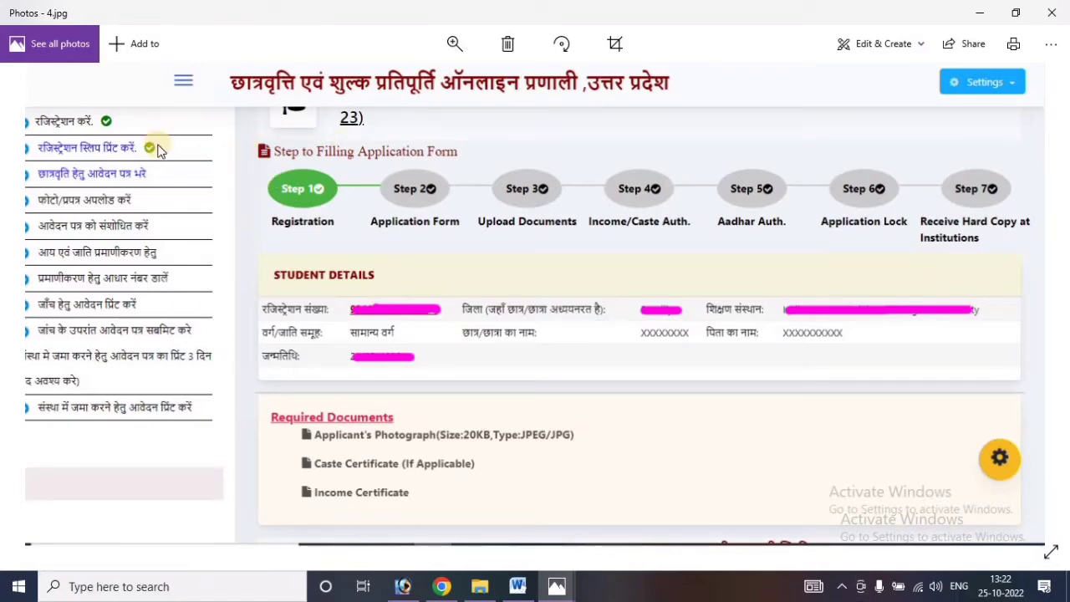
drag(93, 127, 102, 129)
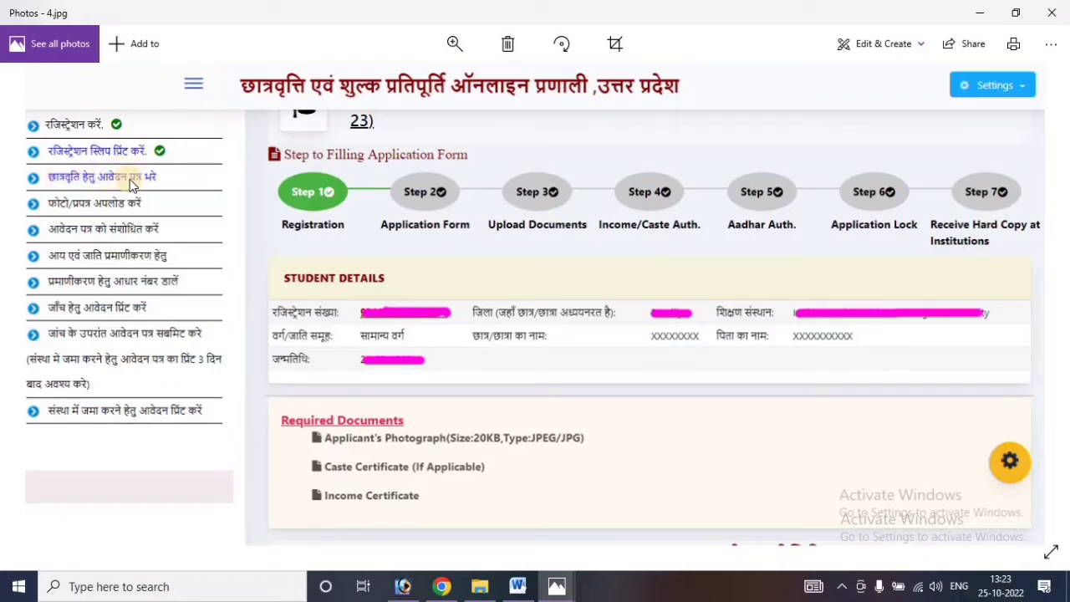
click(440, 583)
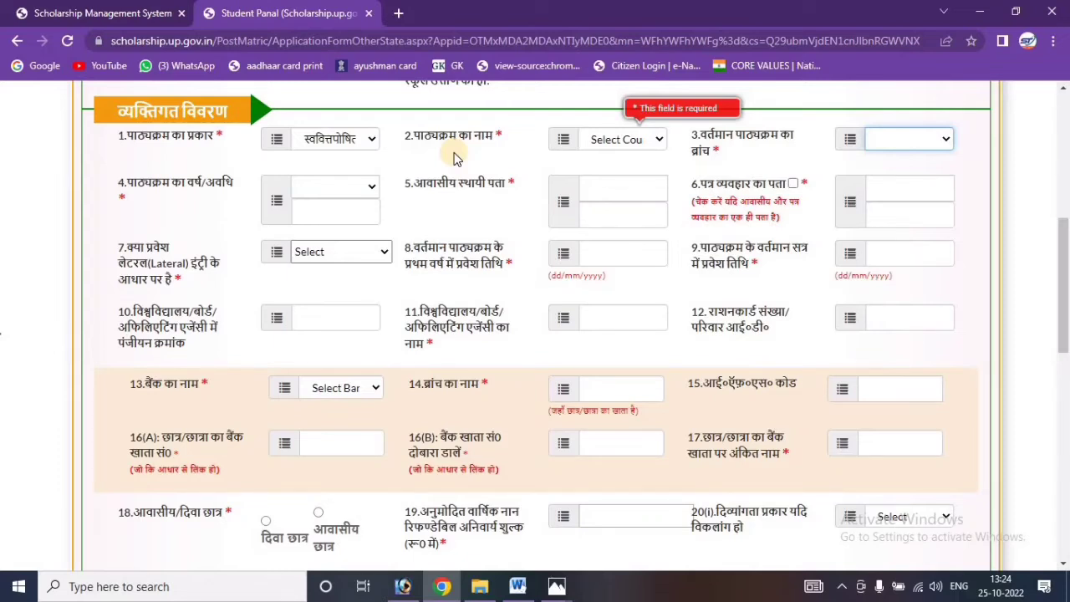
Check the course type and the options offered for the course name in the personal details section.
mouse_move(1064, 322)
mouse_down()
mouse_move(1066, 483)
mouse_move(1066, 308)
mouse_up()
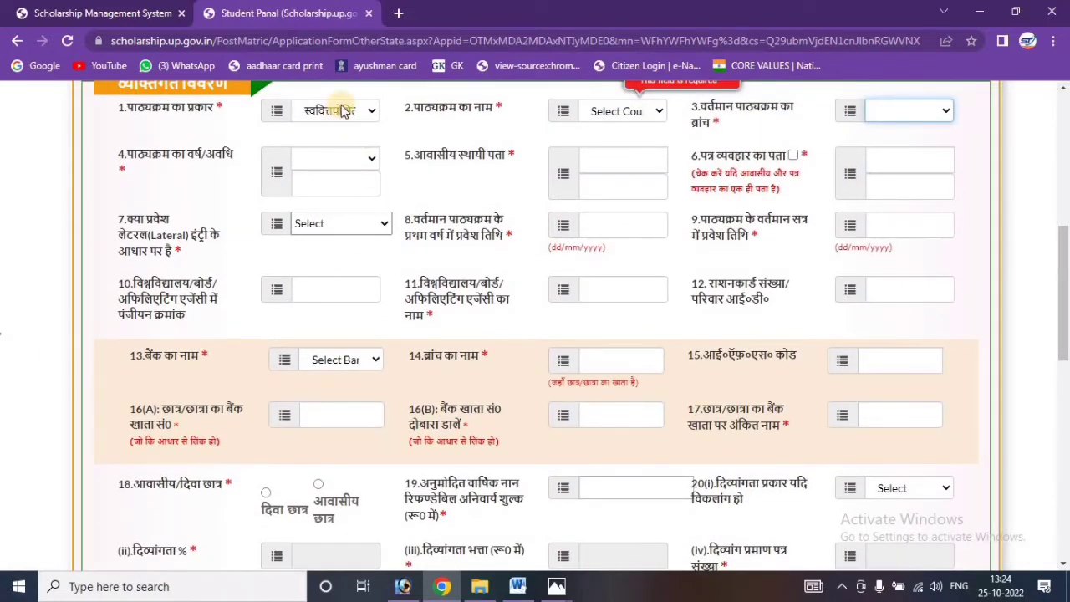
click(604, 111)
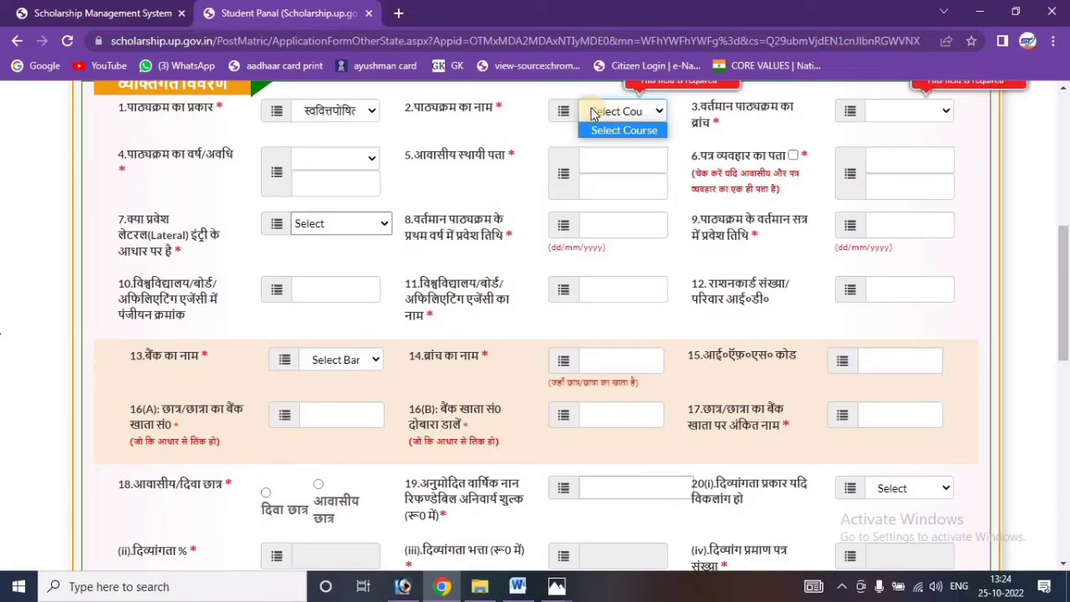
click(423, 110)
click(634, 113)
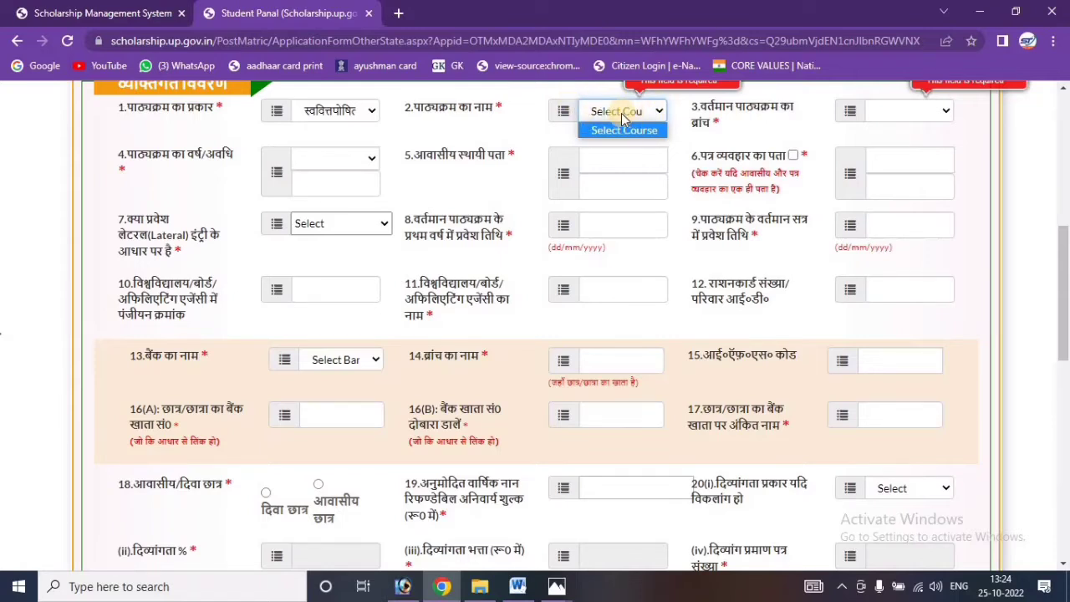
click(603, 111)
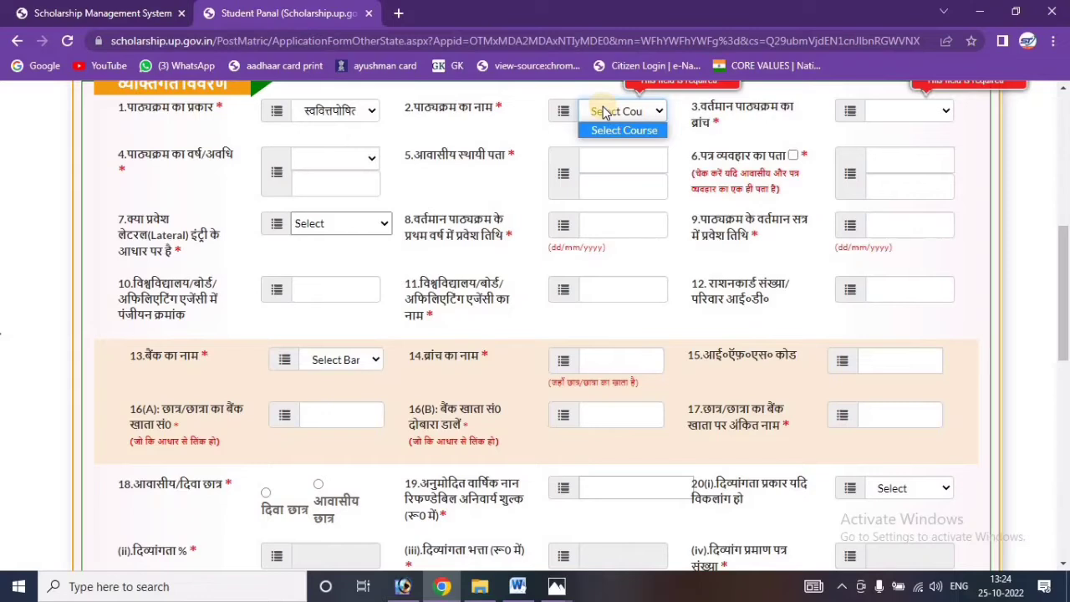
click(634, 111)
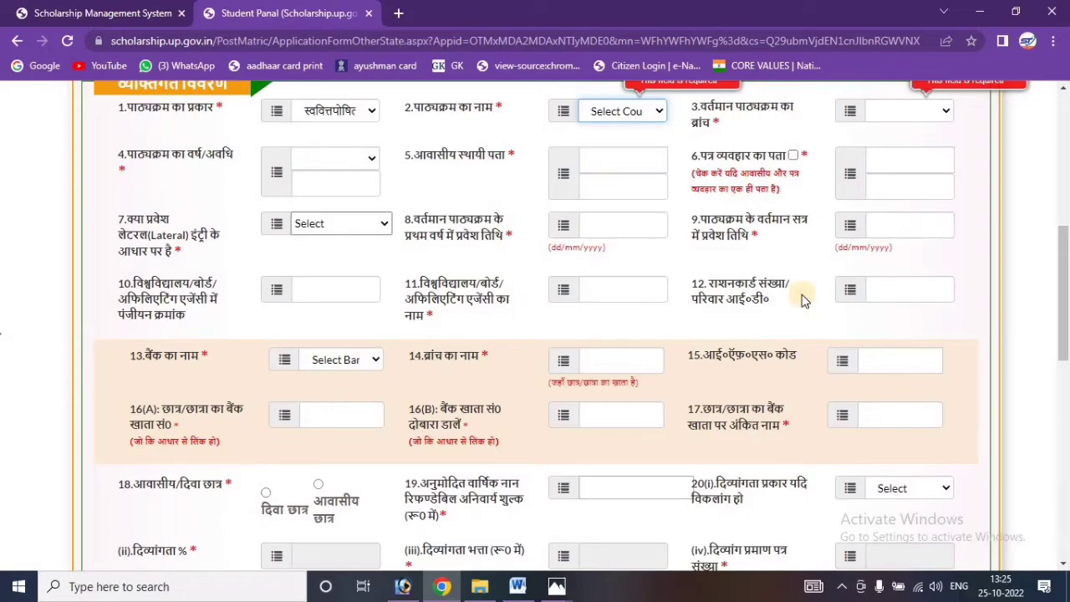
Set the lateral entry admission question (field 7) to NO.
drag(1064, 269, 1064, 280)
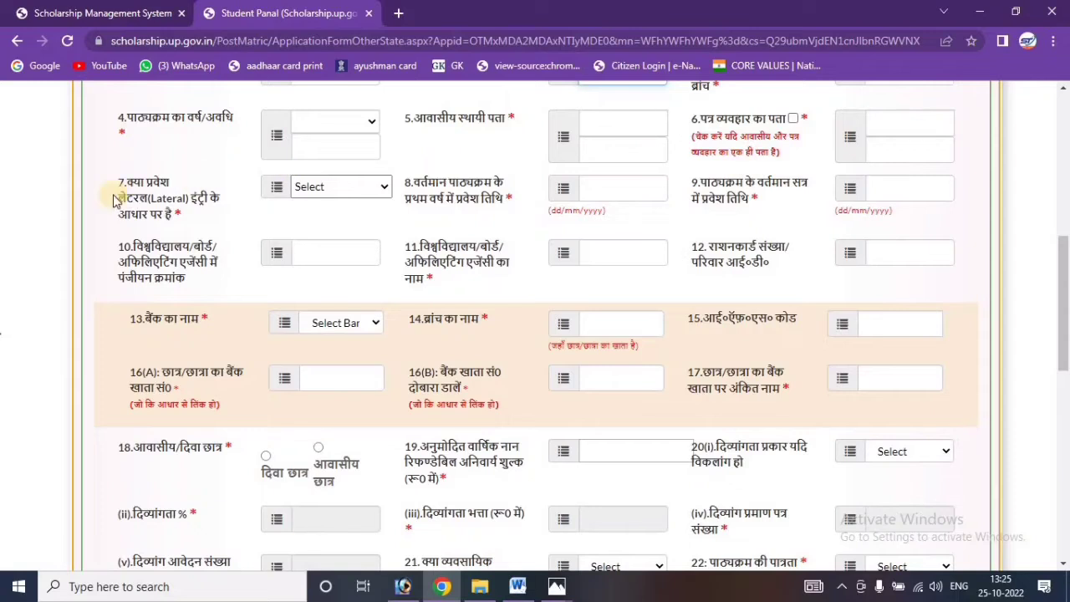
click(332, 187)
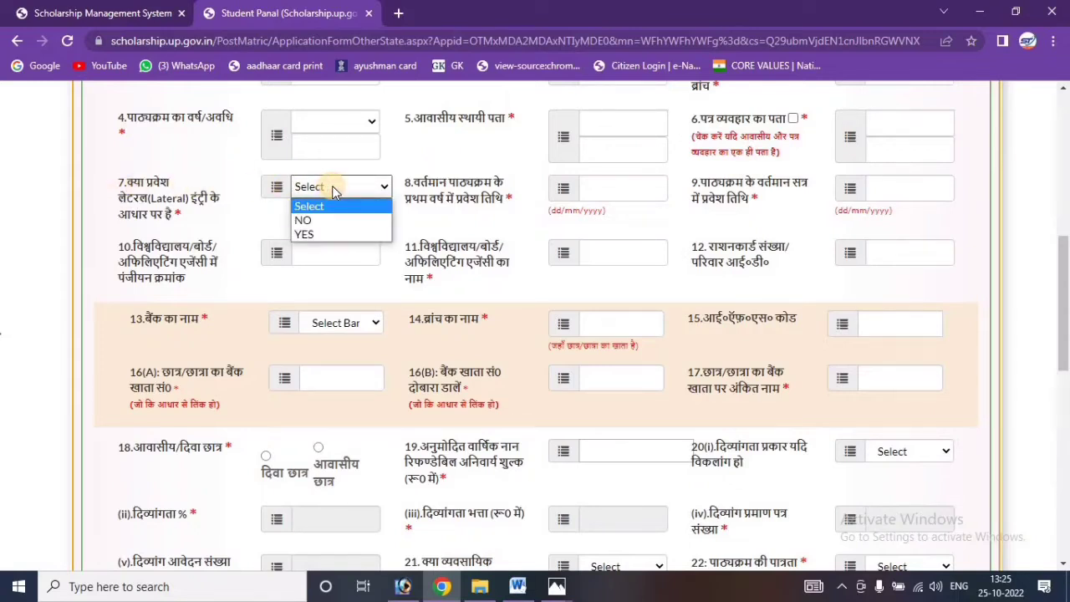
click(322, 219)
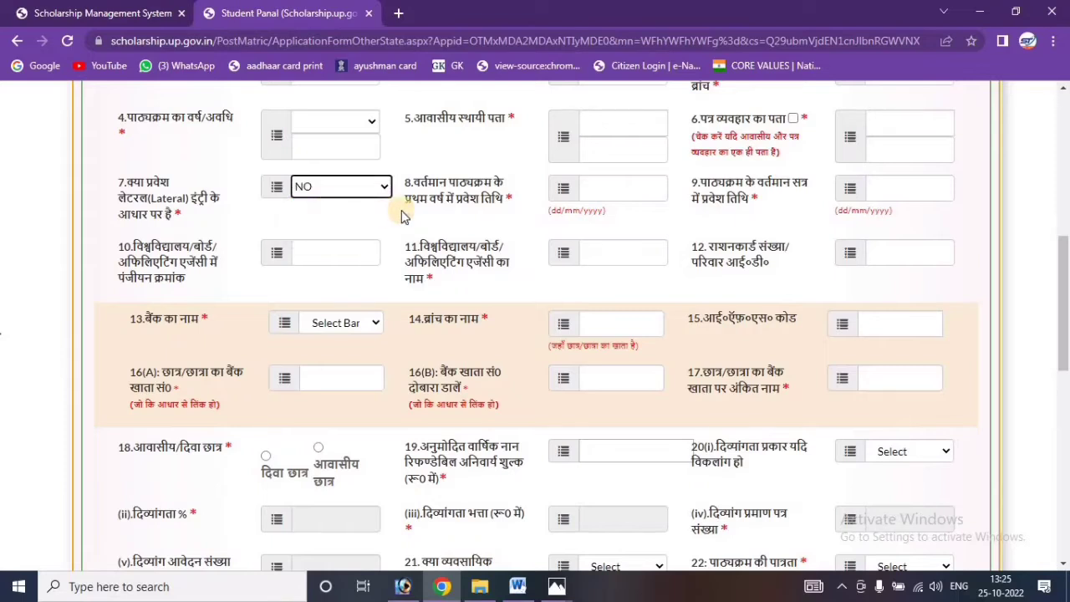
Examine the admission date, university registration and ration card fields, and the bank name, branch and account number fields.
drag(438, 181, 512, 202)
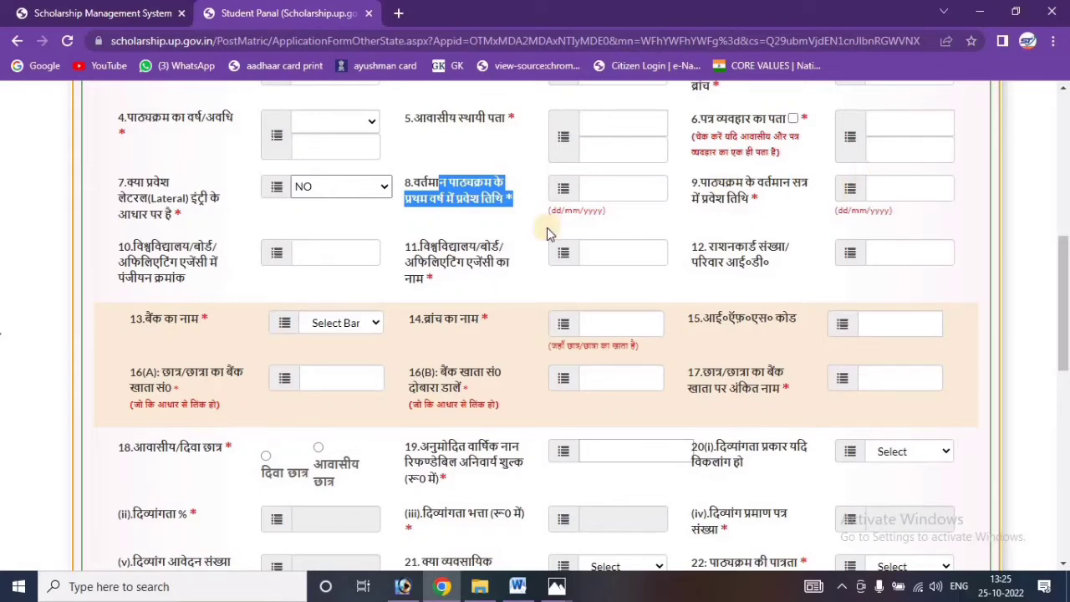
drag(159, 247, 168, 255)
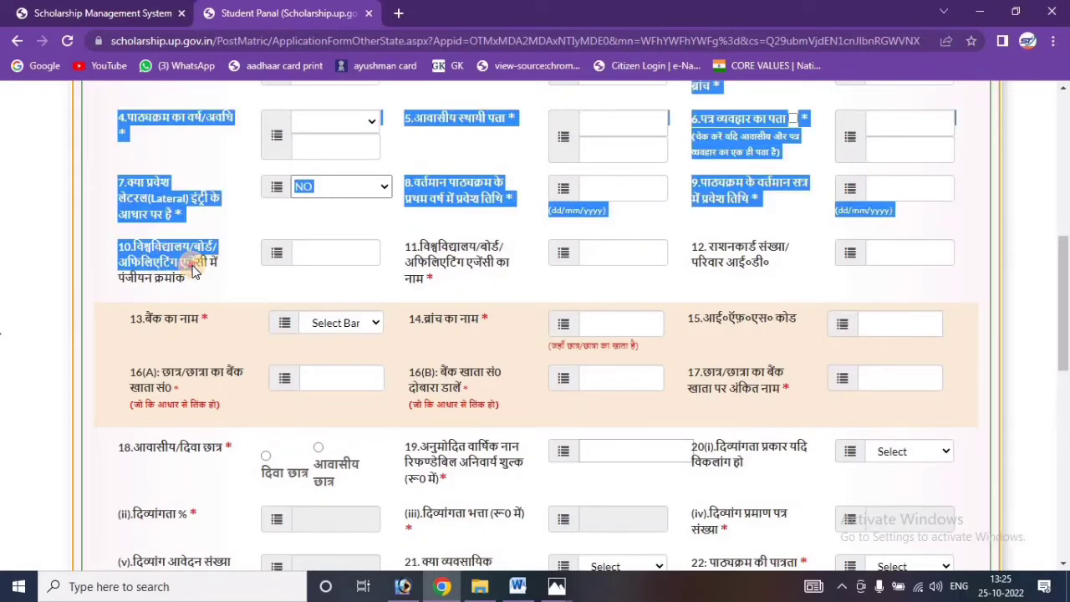
click(188, 263)
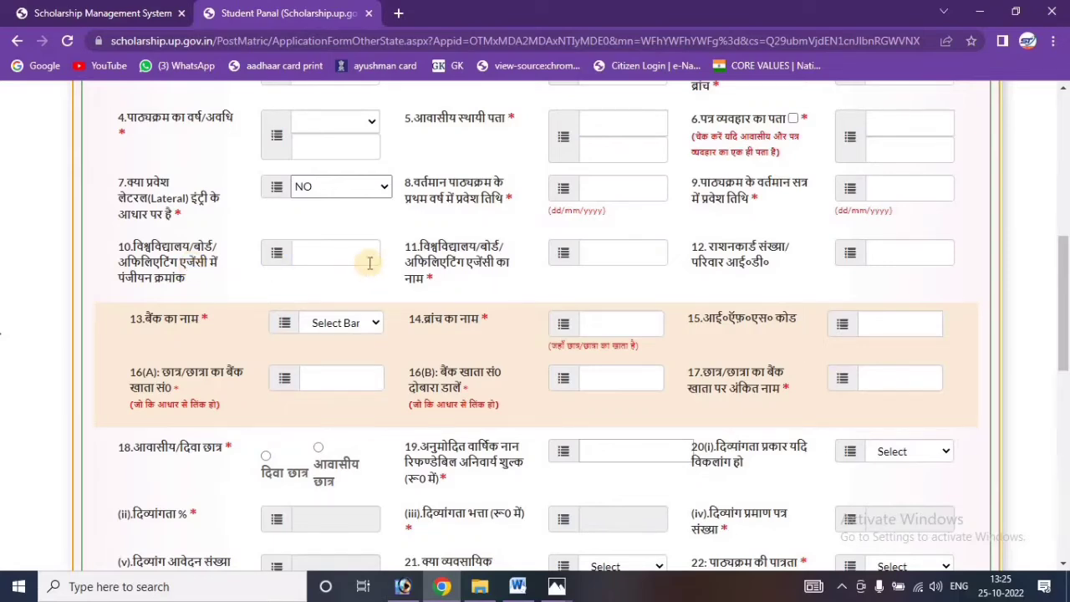
scroll(556, 238, down, 1)
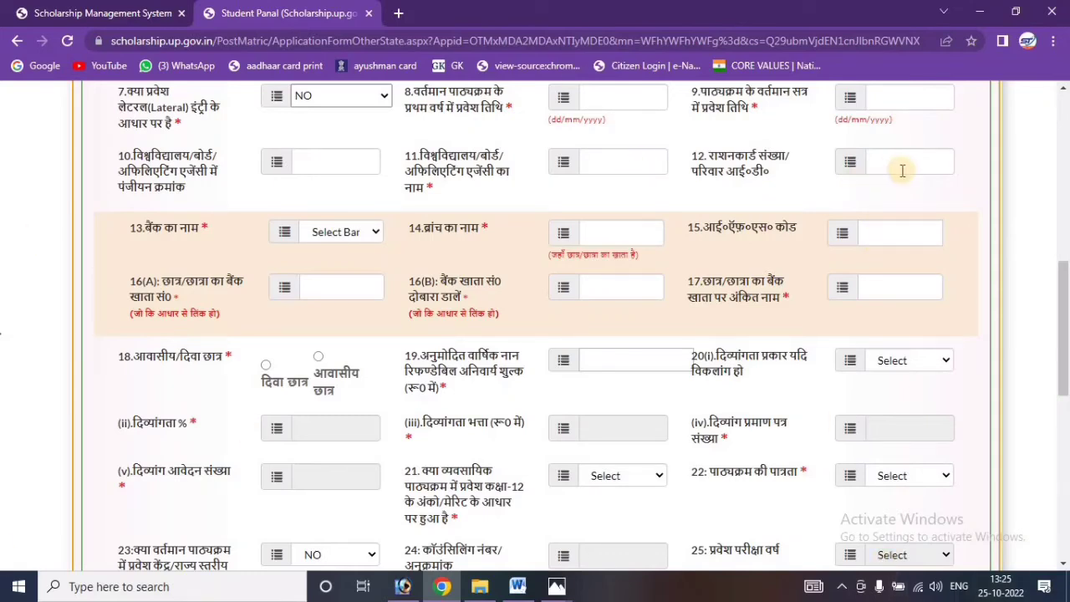
scroll(236, 212, down, 1)
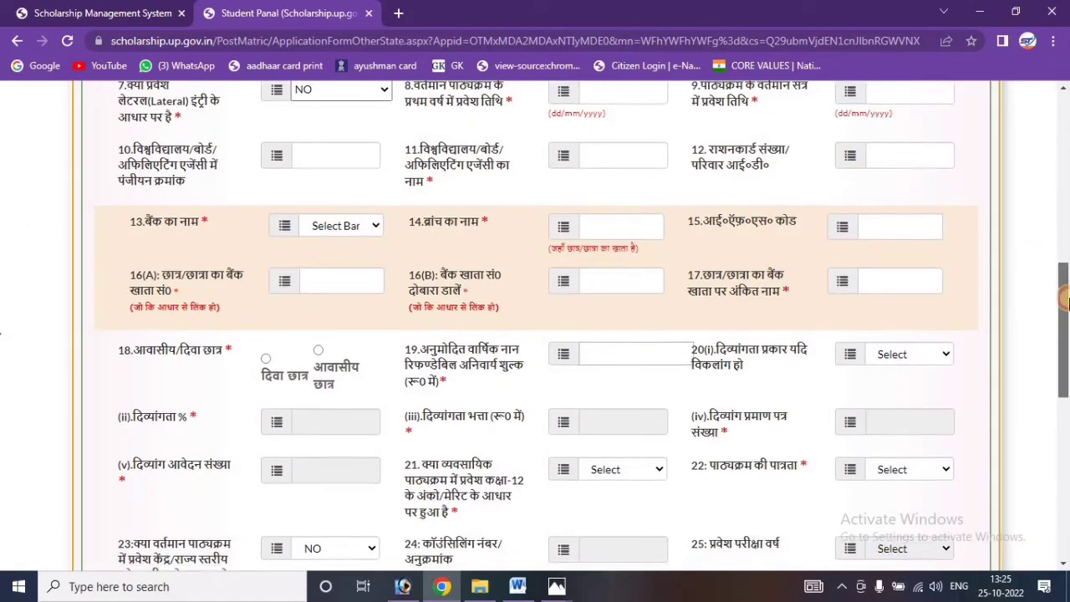
click(353, 173)
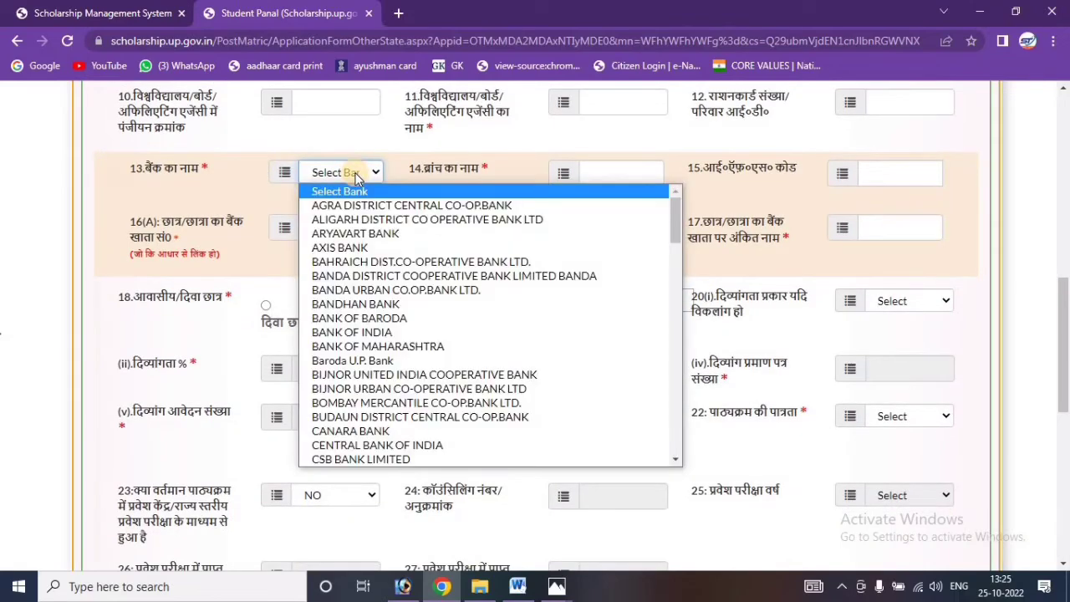
click(217, 174)
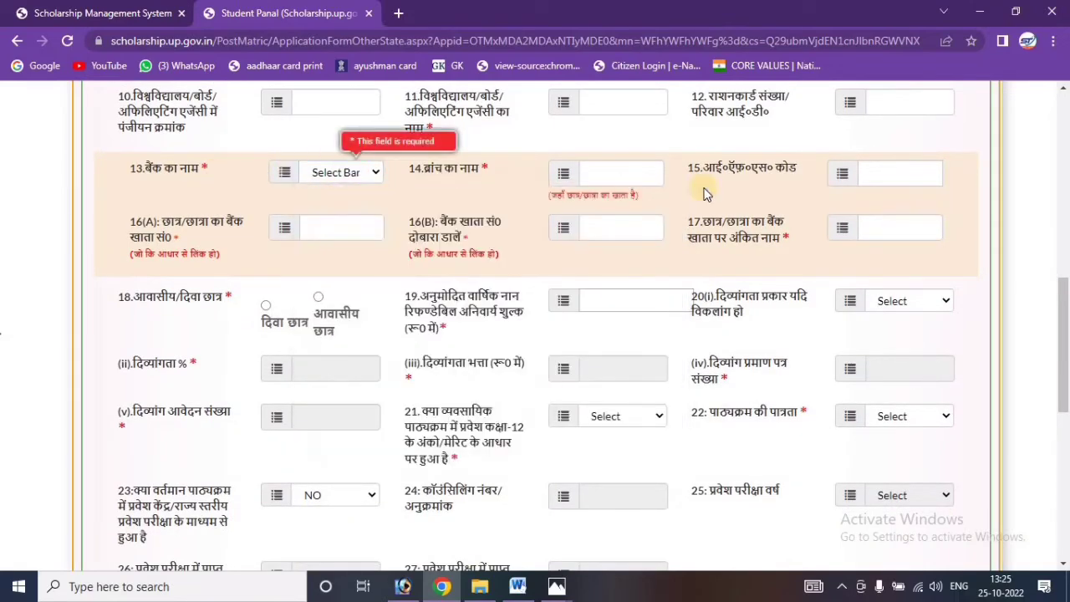
click(616, 171)
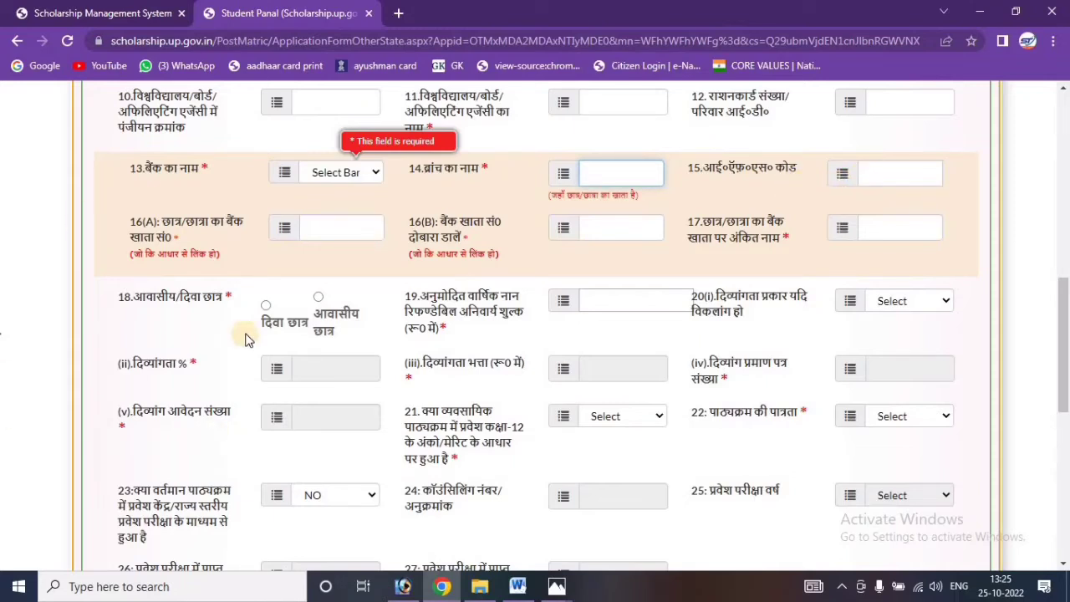
drag(163, 222, 229, 245)
click(231, 244)
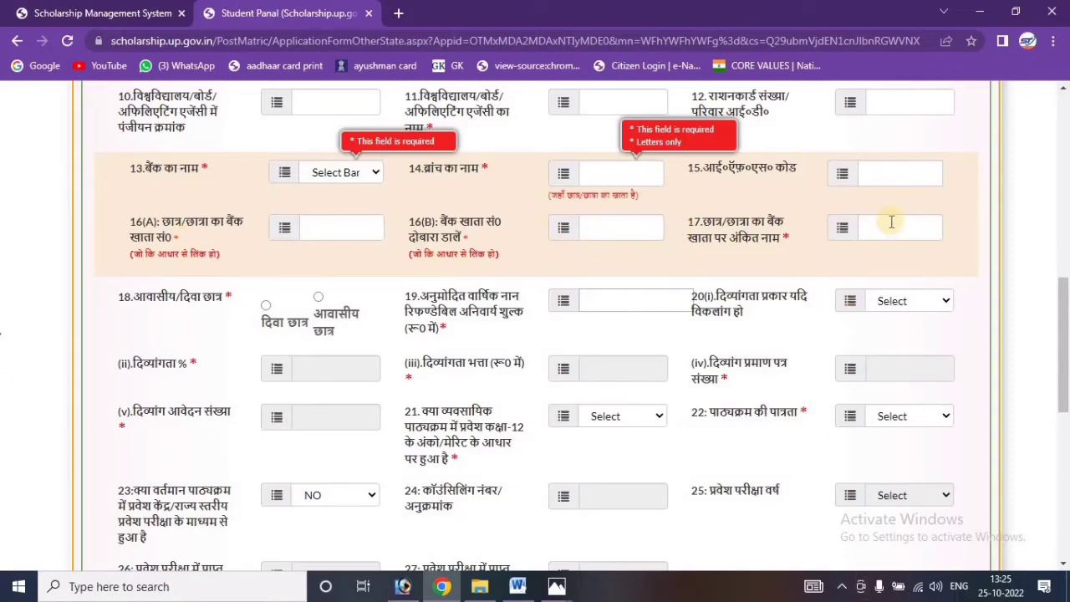
Set the residential/day student type in field 18 to आवासीय छात्र (residential student).
scroll(891, 222, down, 2)
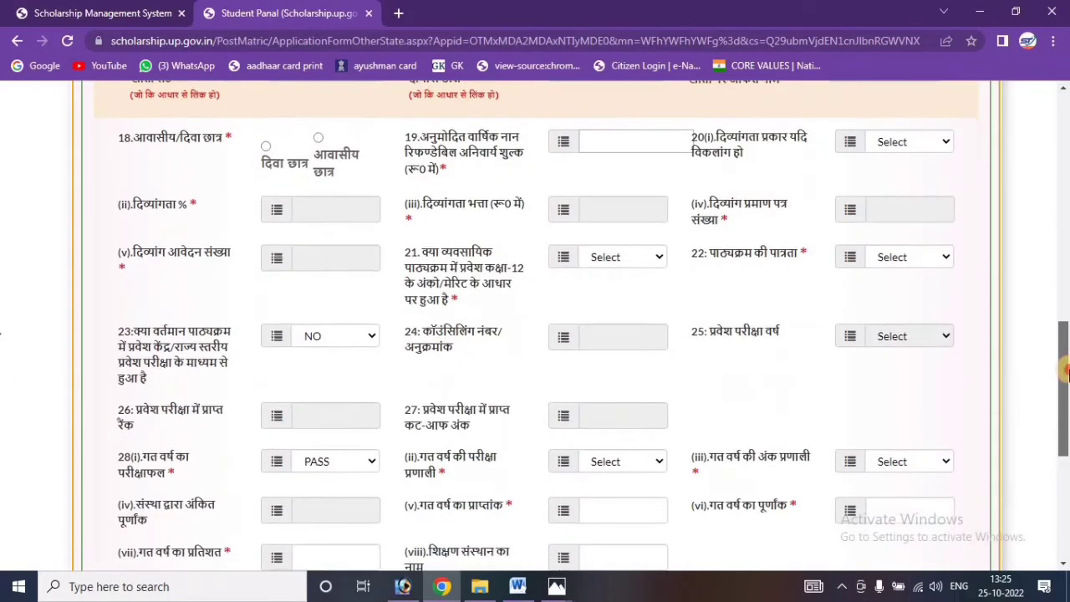
click(265, 135)
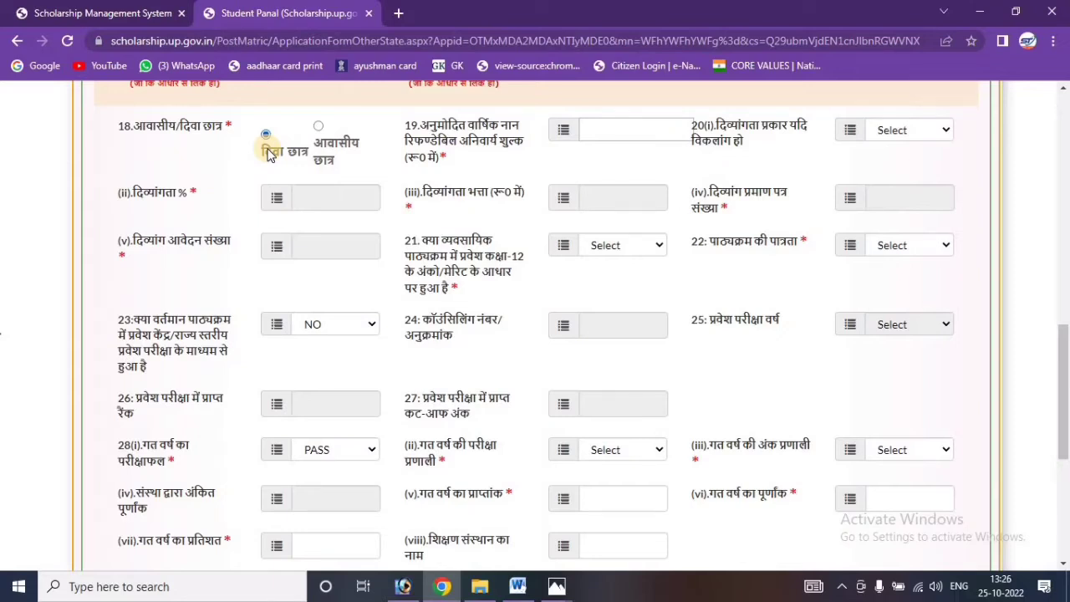
click(345, 149)
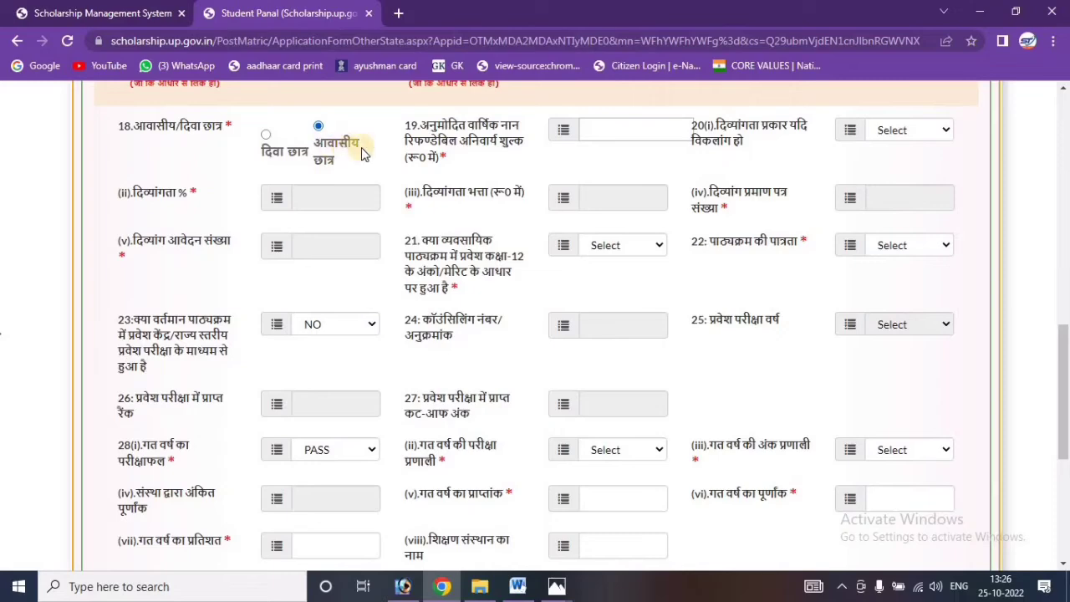
Review the annual non-refundable fee field and the disability type options in field 20(i), leaving the disability type unselected.
scroll(549, 198, up, 1)
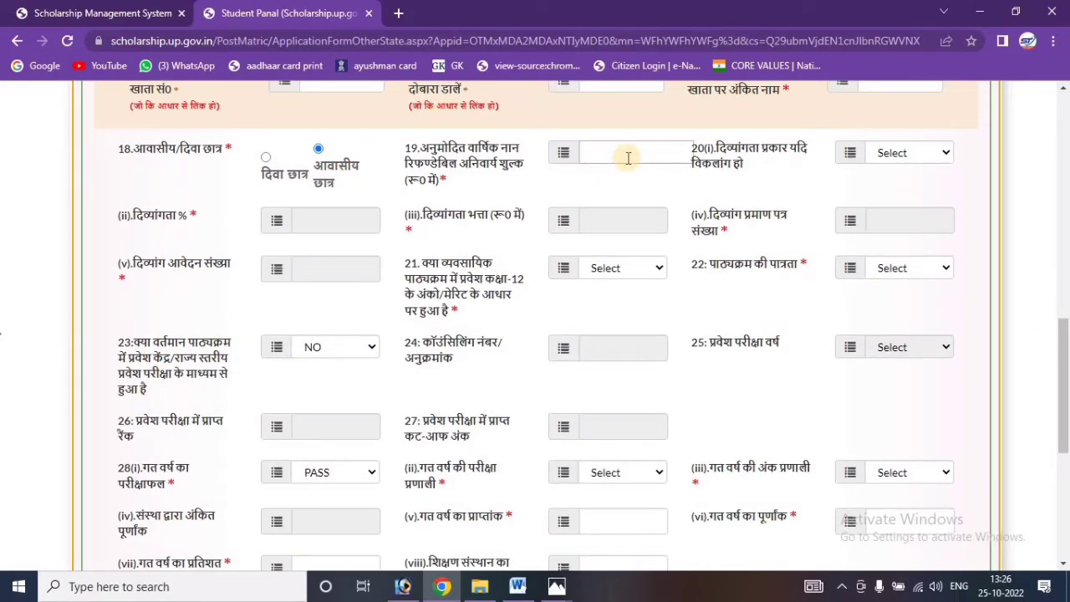
click(933, 156)
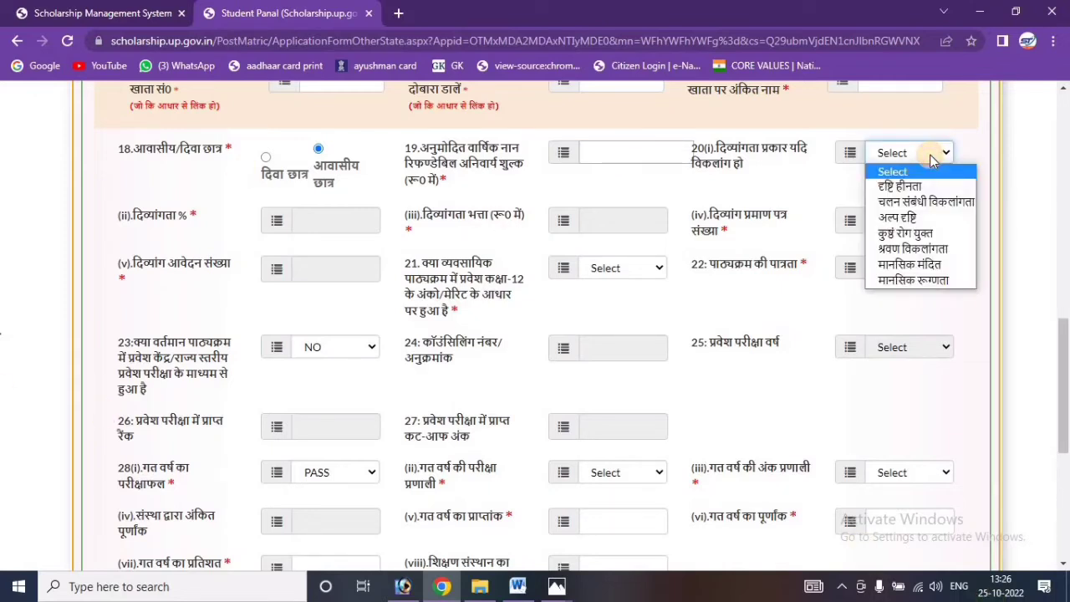
click(891, 152)
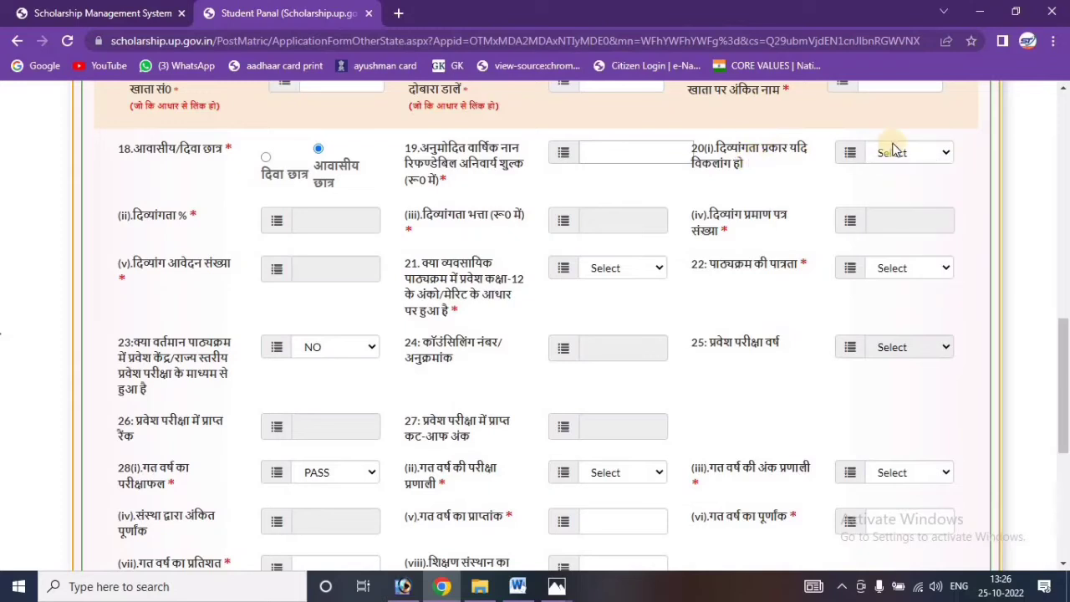
click(899, 153)
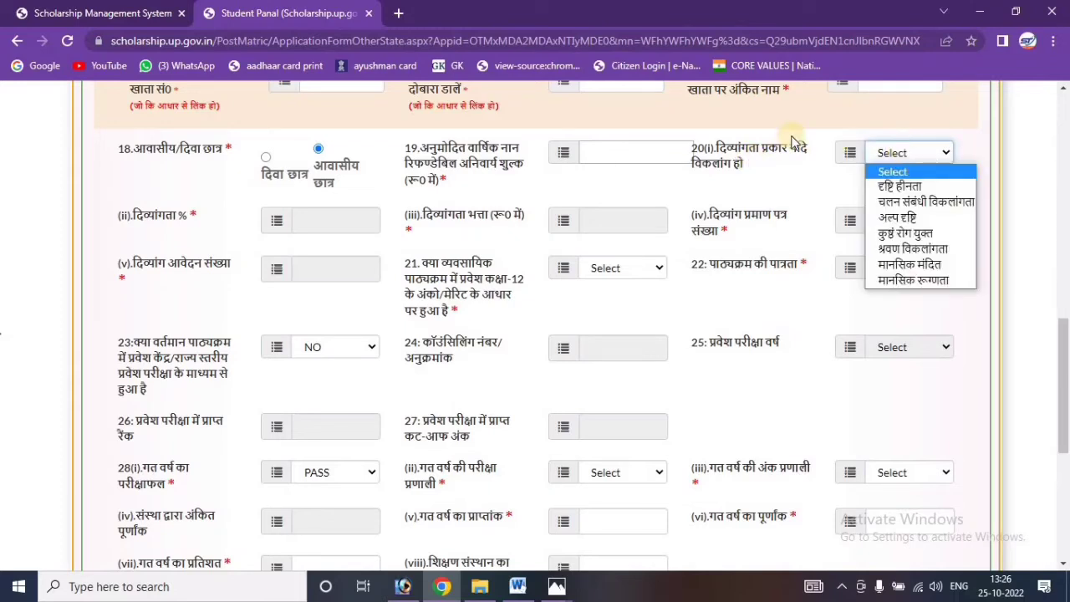
click(870, 149)
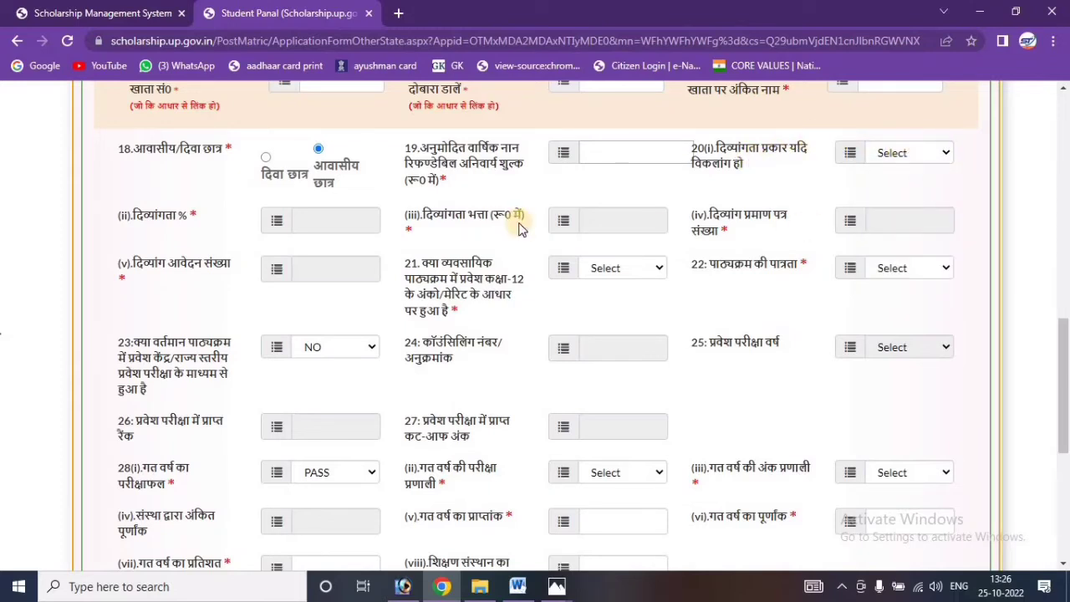
scroll(477, 176, down, 1)
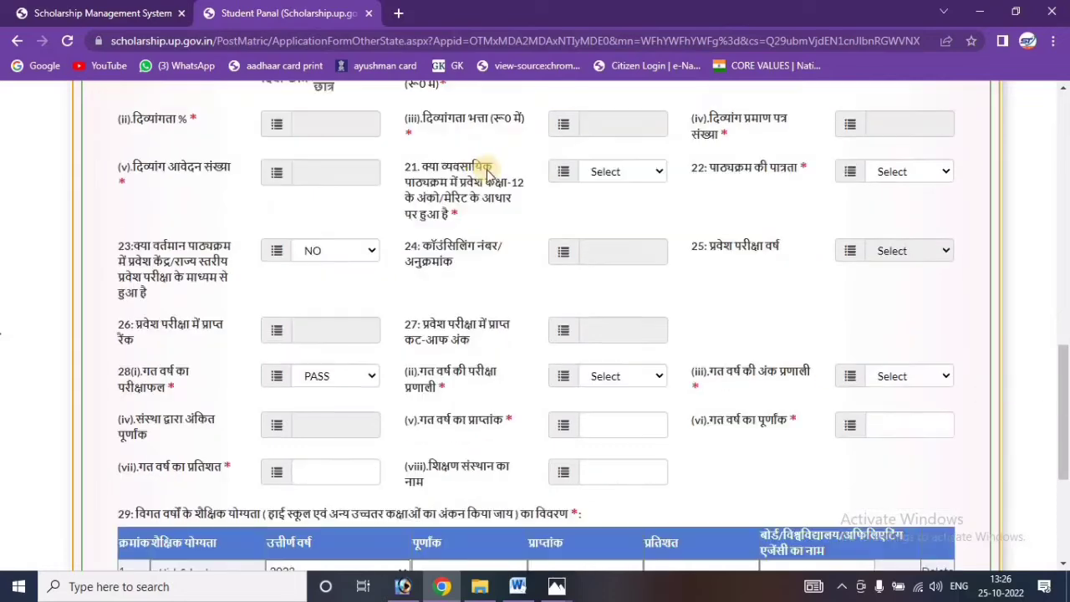
Set the class-12 merit admission question (field 21) to NO and the course eligibility (field 22) to इंटरमीडिएट.
click(621, 171)
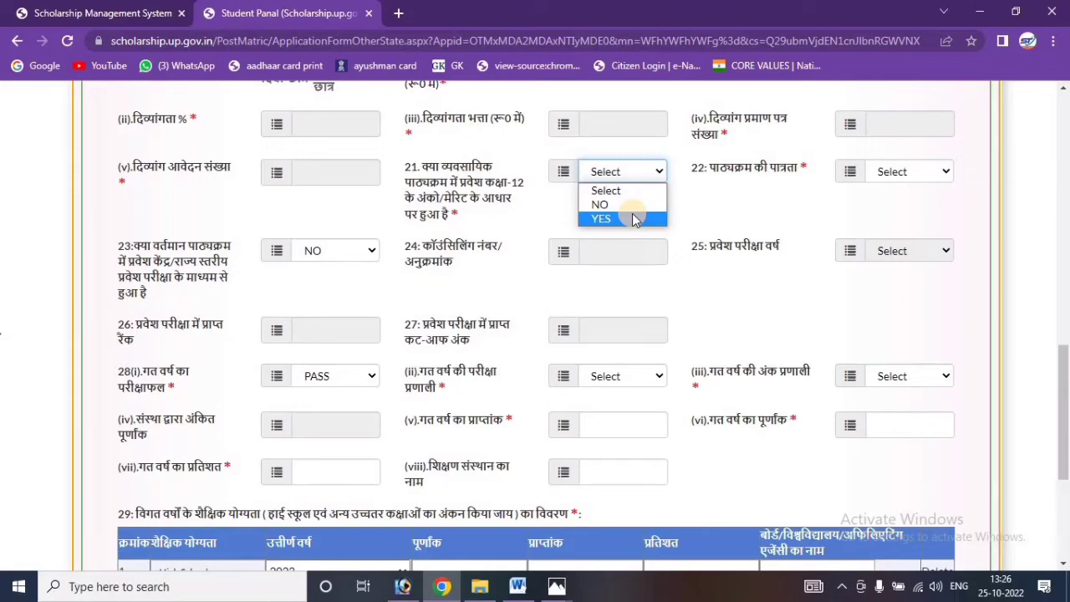
click(890, 171)
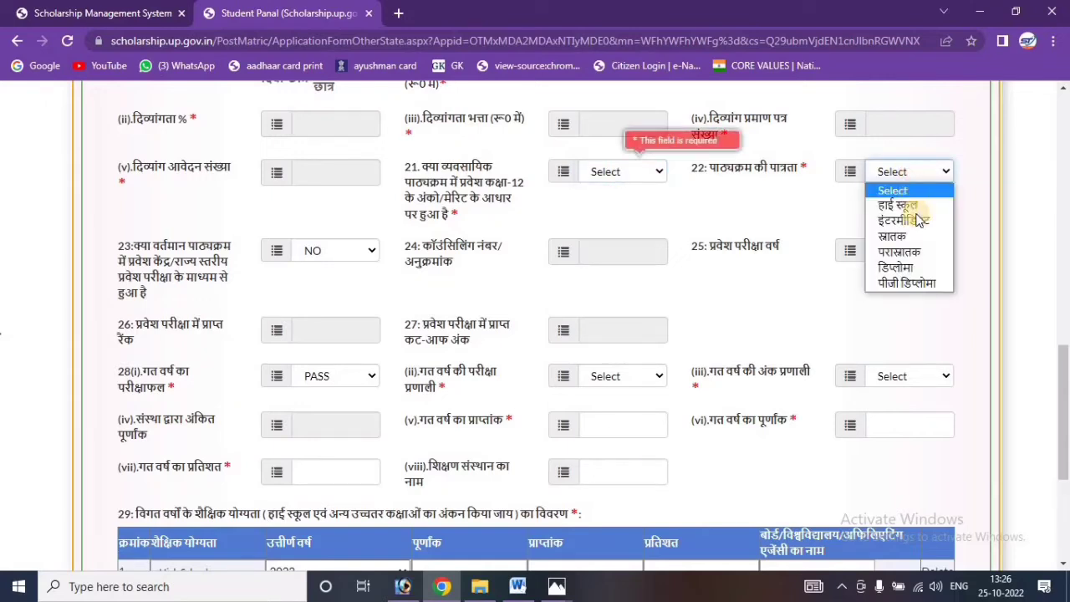
click(815, 213)
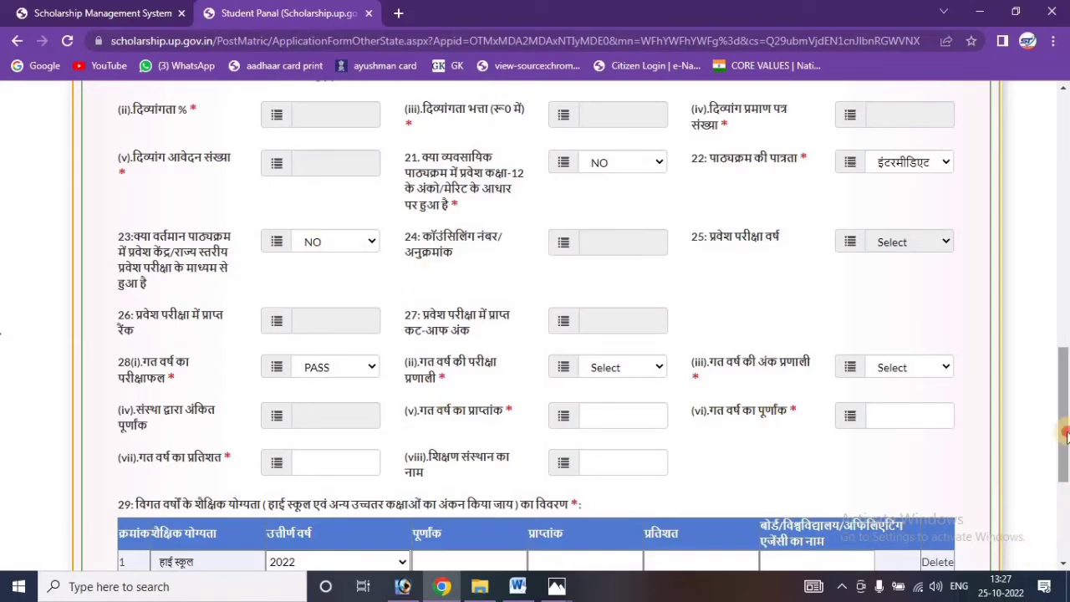
Select PASS as the previous year's result in field 28(i).
drag(1063, 435, 993, 463)
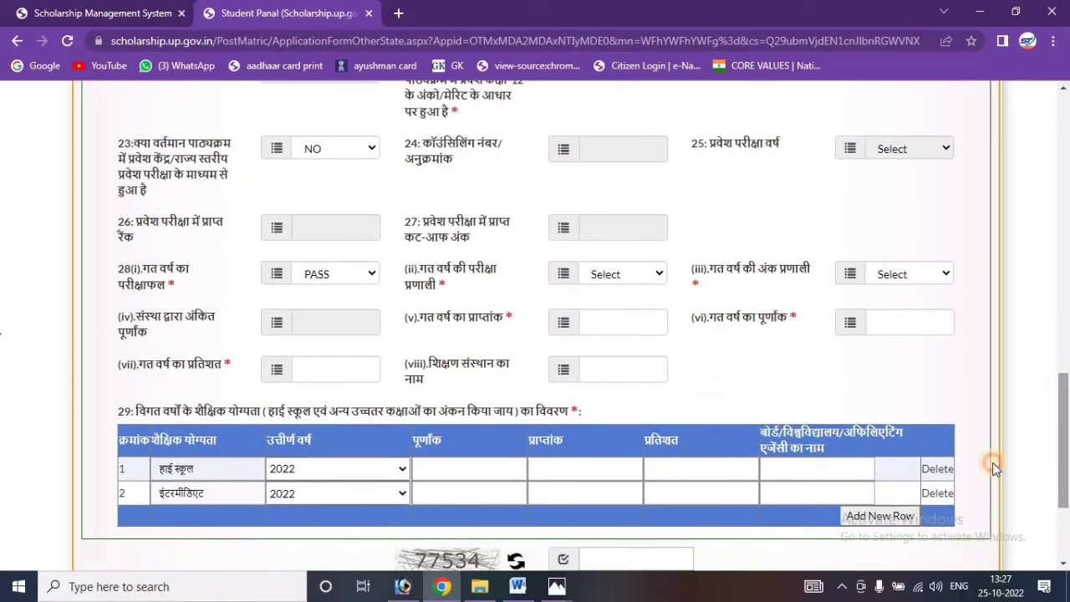
click(334, 274)
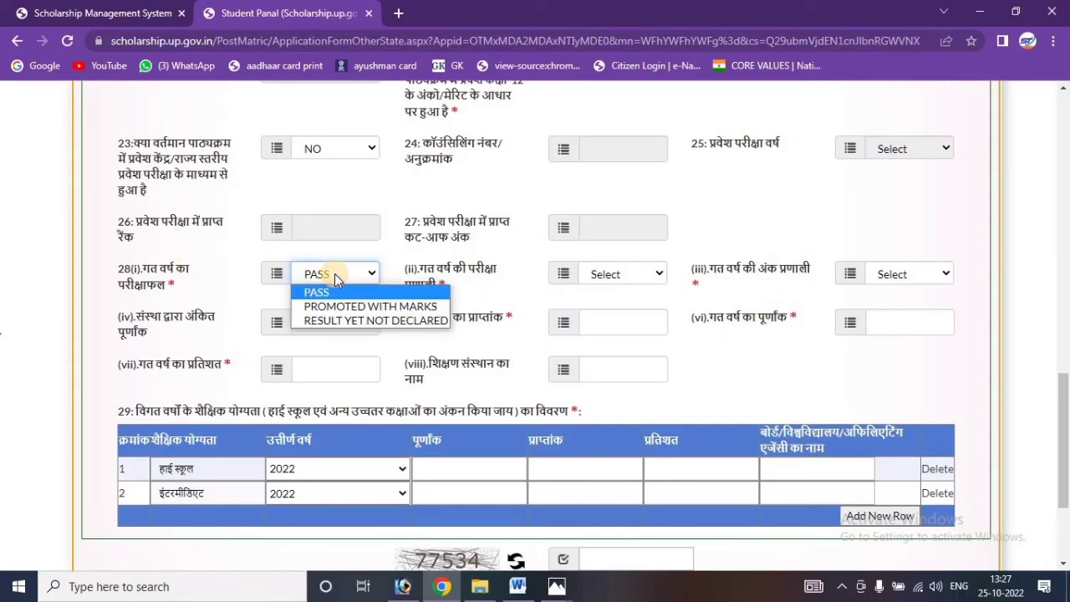
click(386, 292)
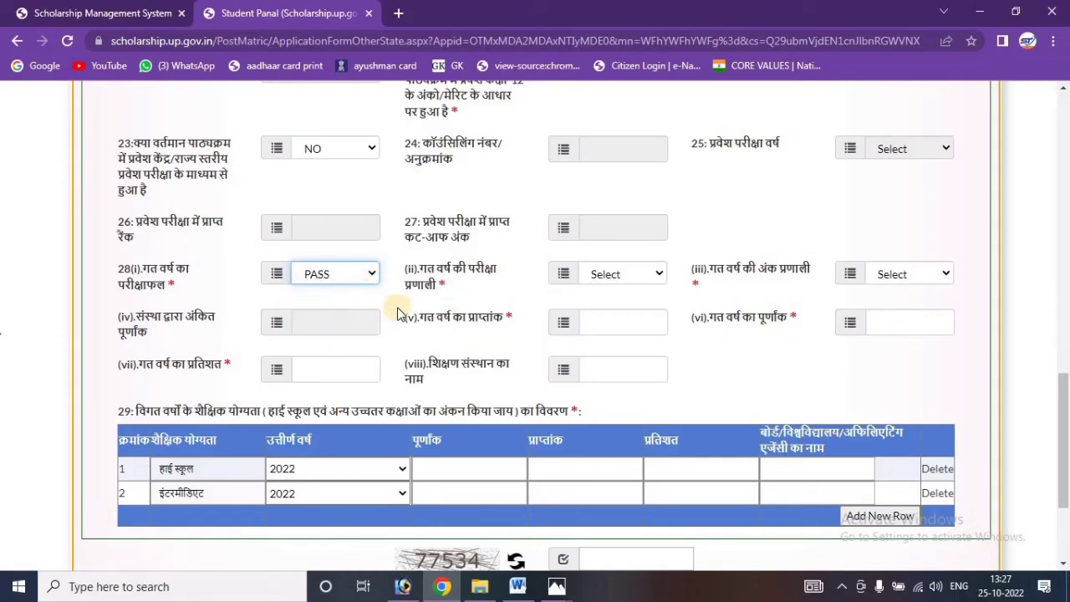
Review the examination system options in field 28(ii) and the marking system options in field 28(iii), leaving both unselected.
click(614, 274)
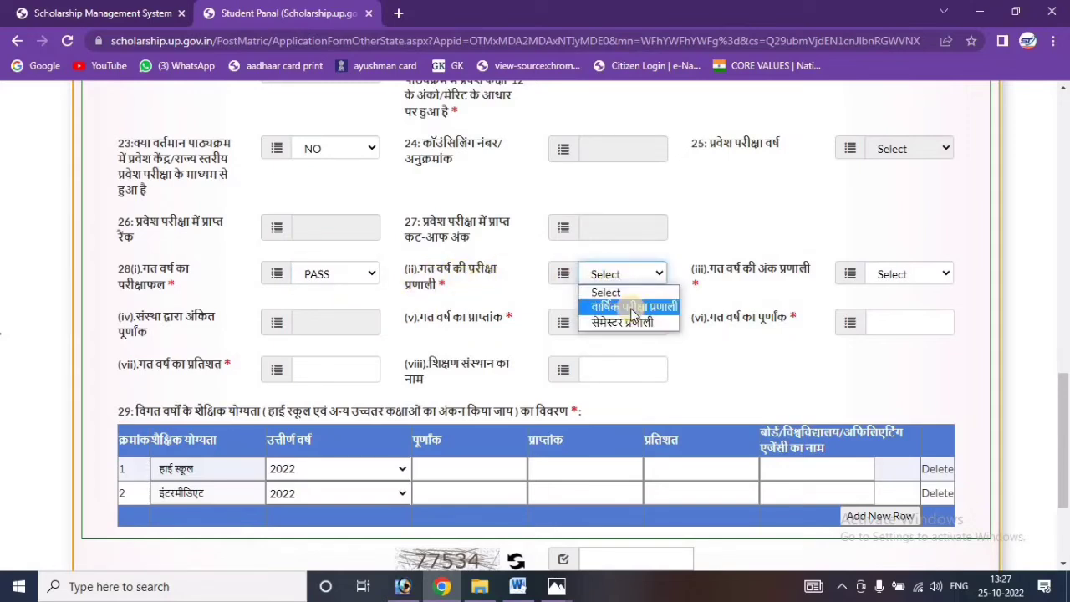
click(645, 291)
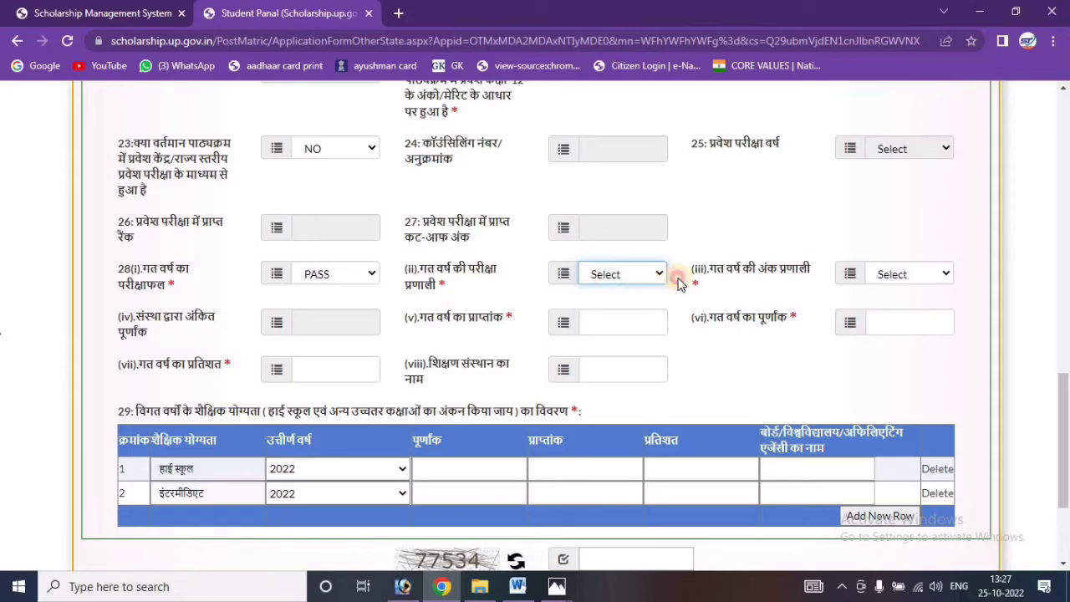
click(908, 278)
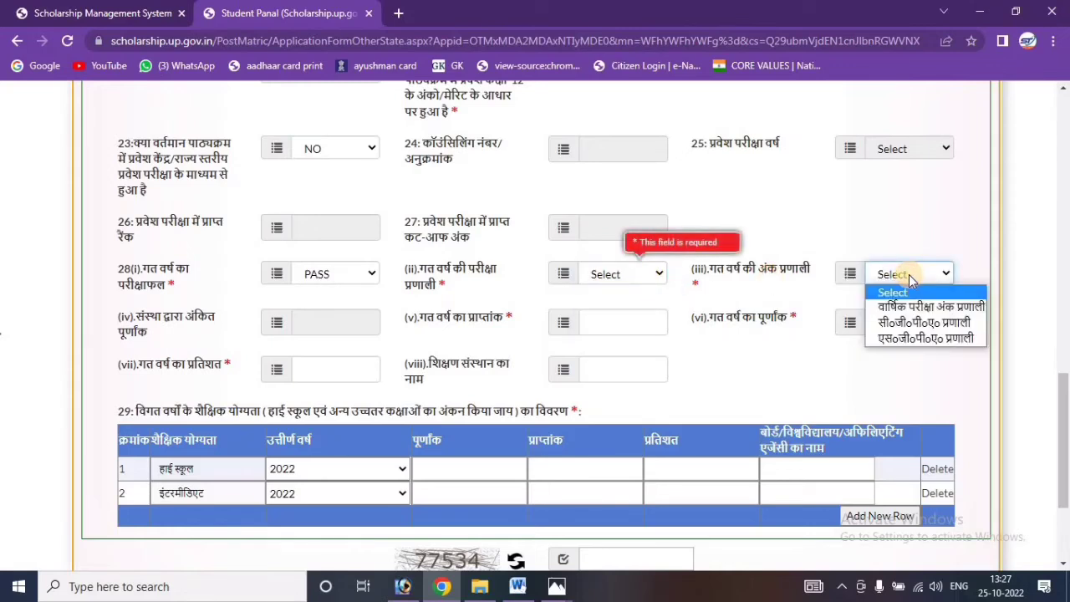
click(920, 281)
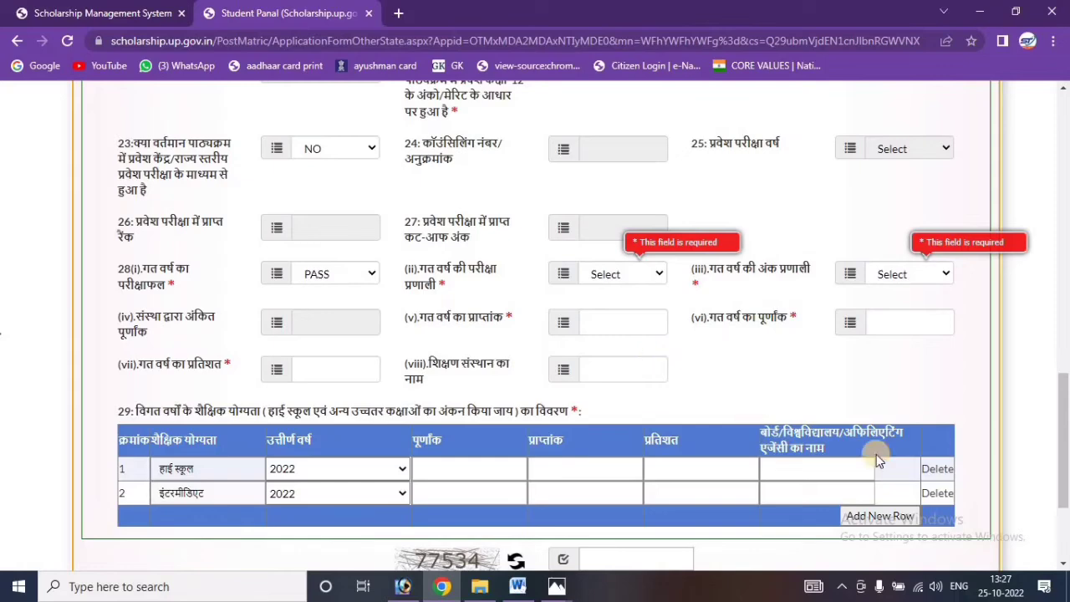
Enter the displayed captcha code in the verification field above the declaration.
drag(1065, 460, 1065, 494)
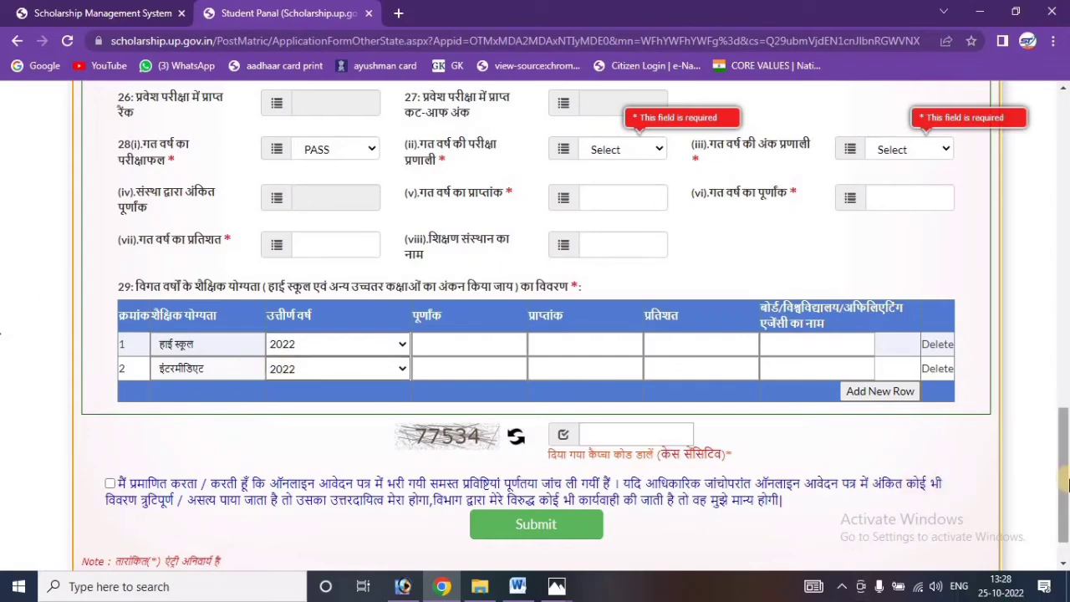
mouse_move(1065, 481)
mouse_down()
mouse_move(1067, 376)
mouse_move(1066, 470)
mouse_up()
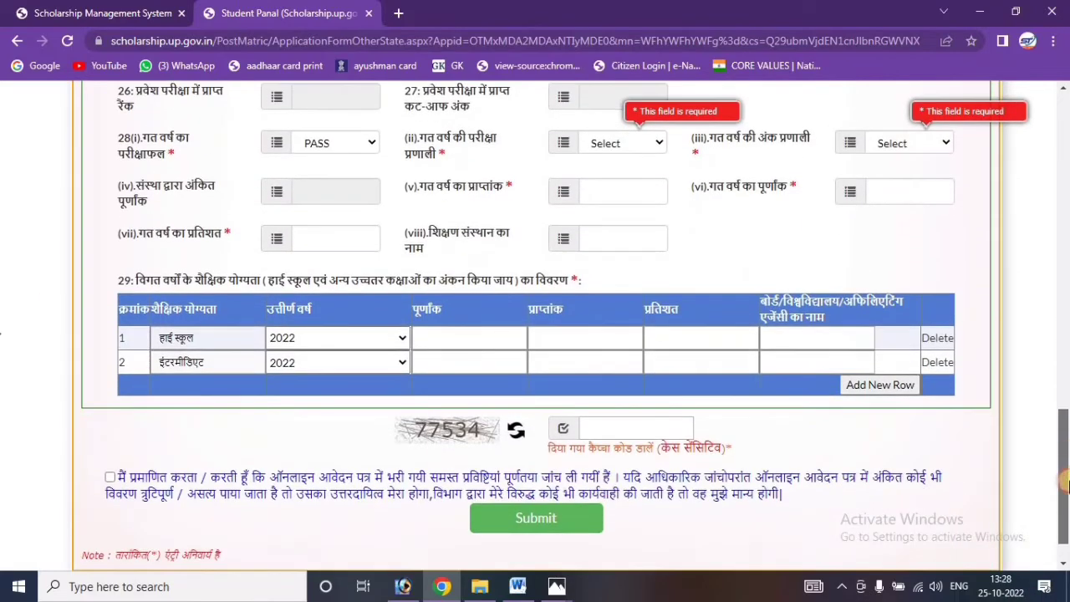
click(603, 426)
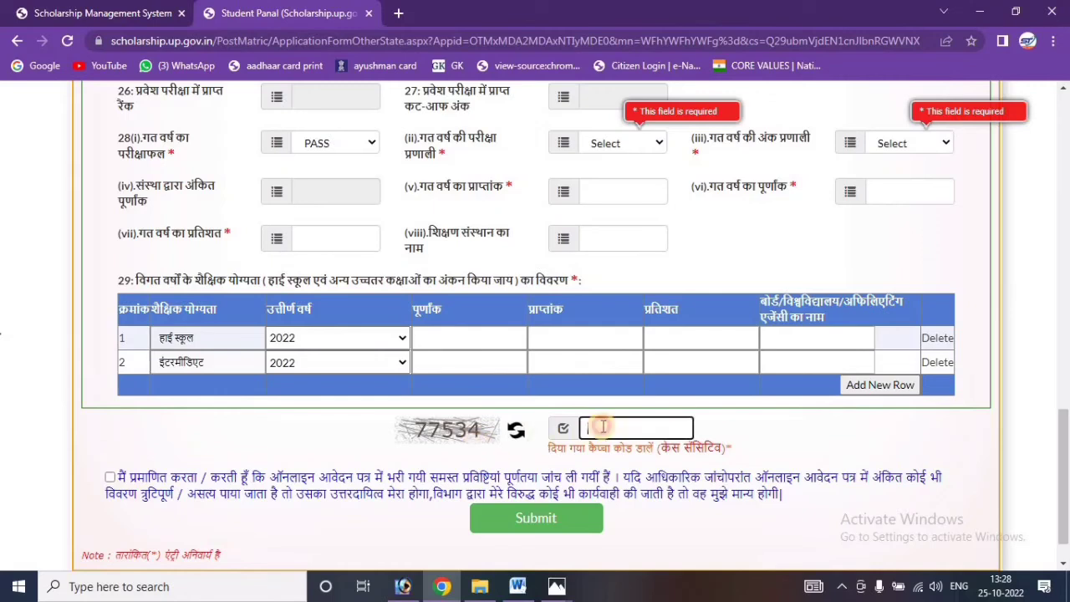
text(77534)
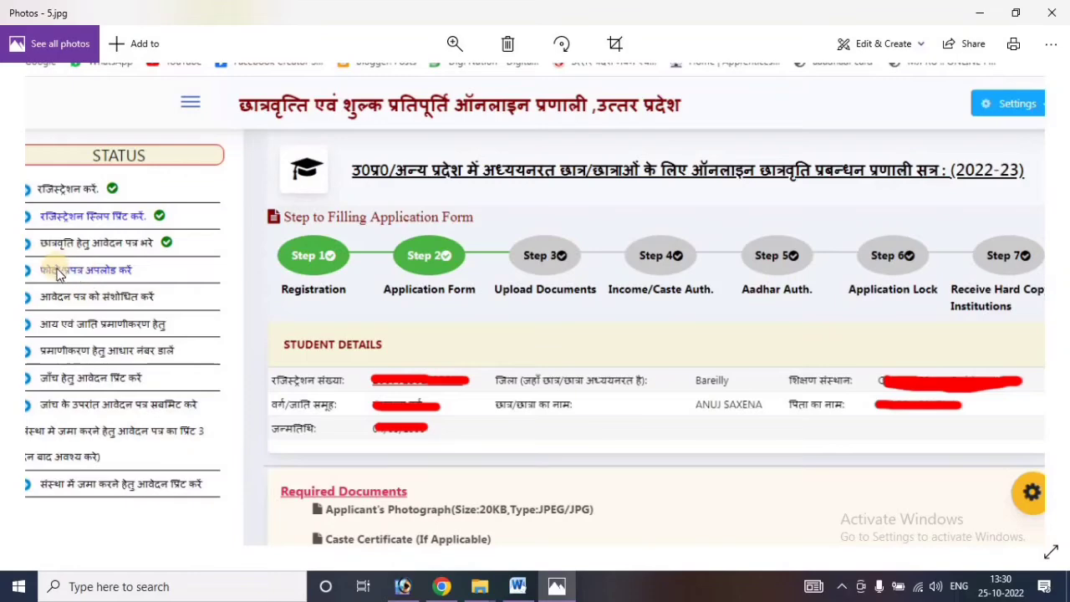
In Photos, examine the saved screenshots of the application status page and the student photo upload page, from 5.jpg to 7.jpg.
drag(64, 269, 94, 268)
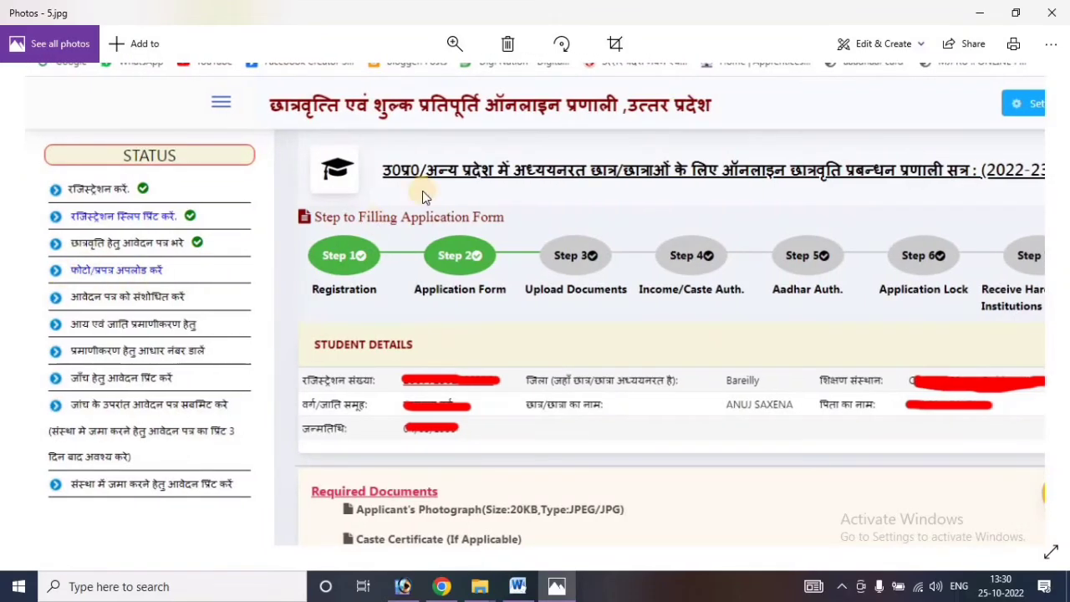
key(Right)
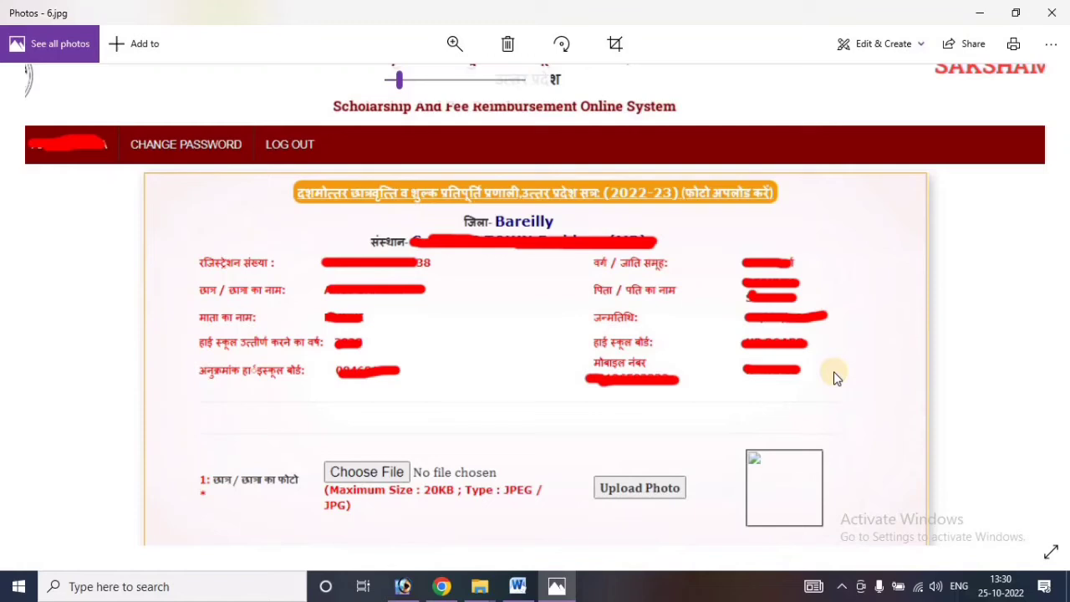
drag(771, 441, 771, 421)
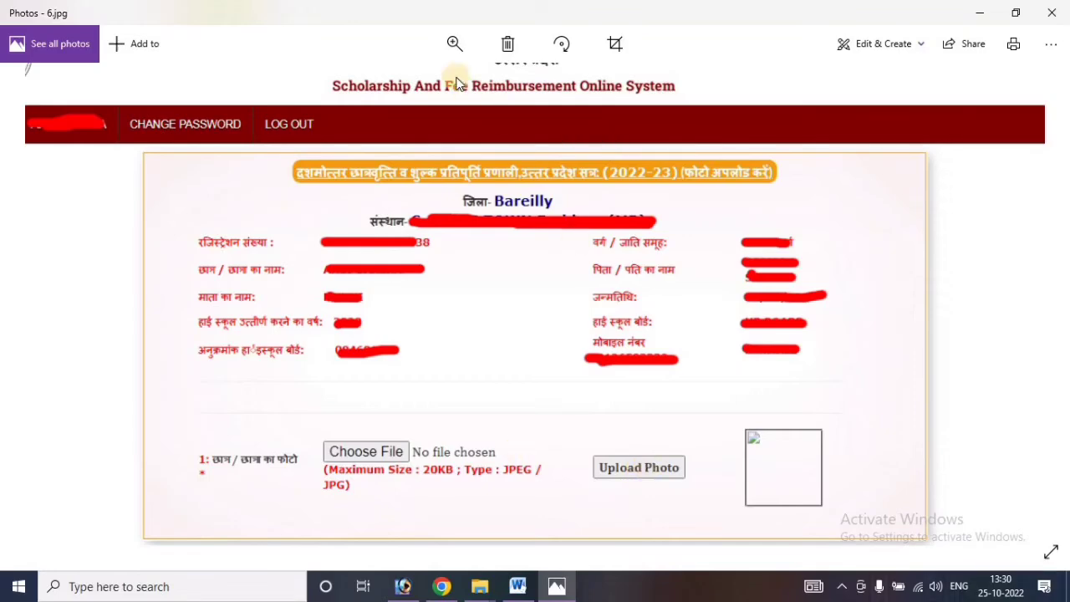
click(454, 51)
key(Right)
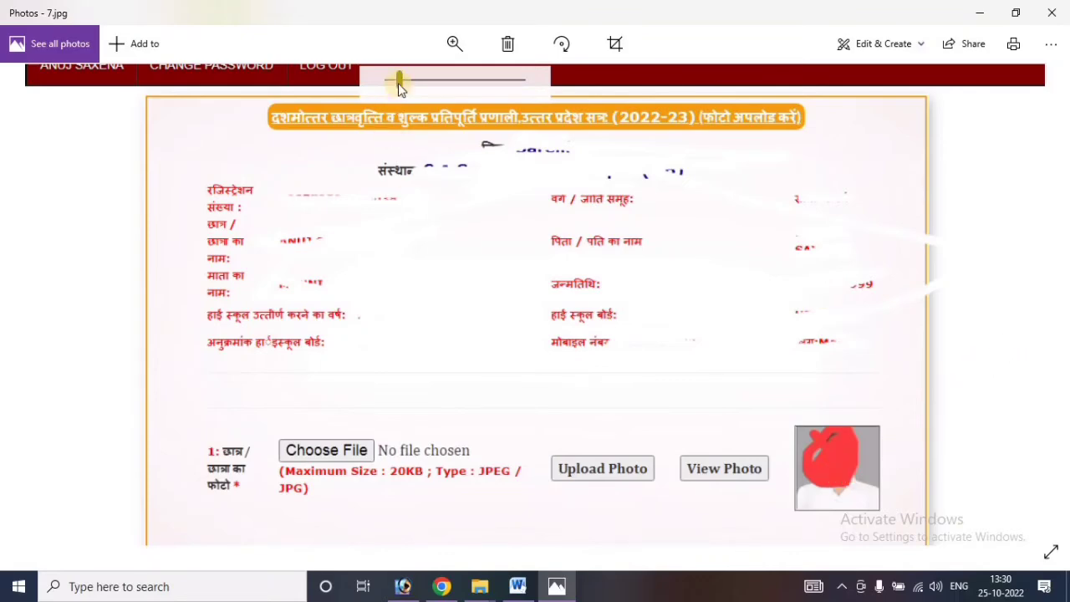
Examine the saved screenshots covering income certificate entry, income detail verification and the application status pages, from 8.jpg to 110.jpg.
key(Right)
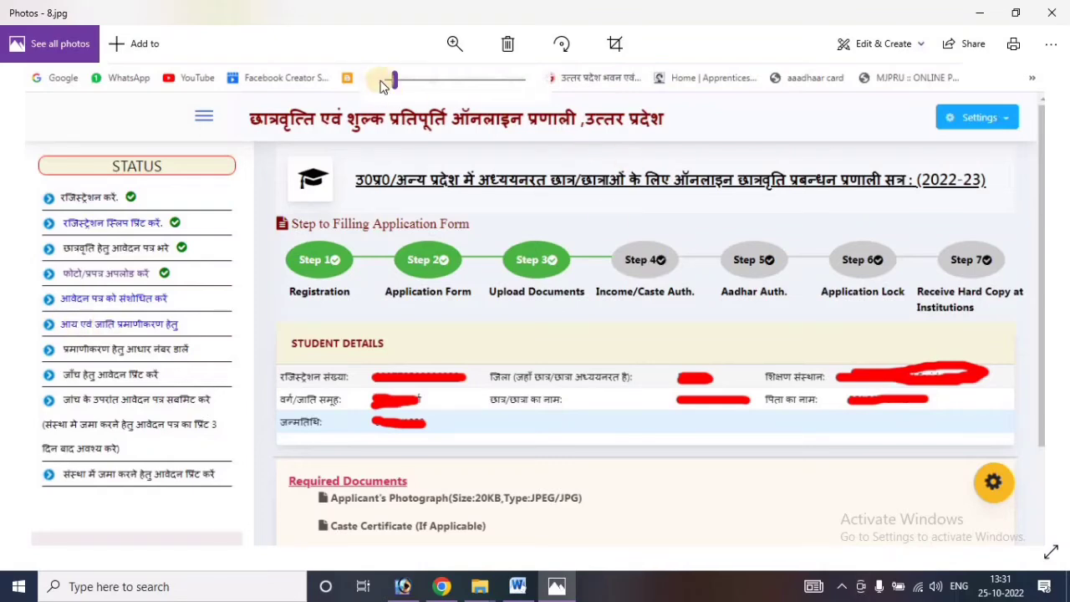
key(Right)
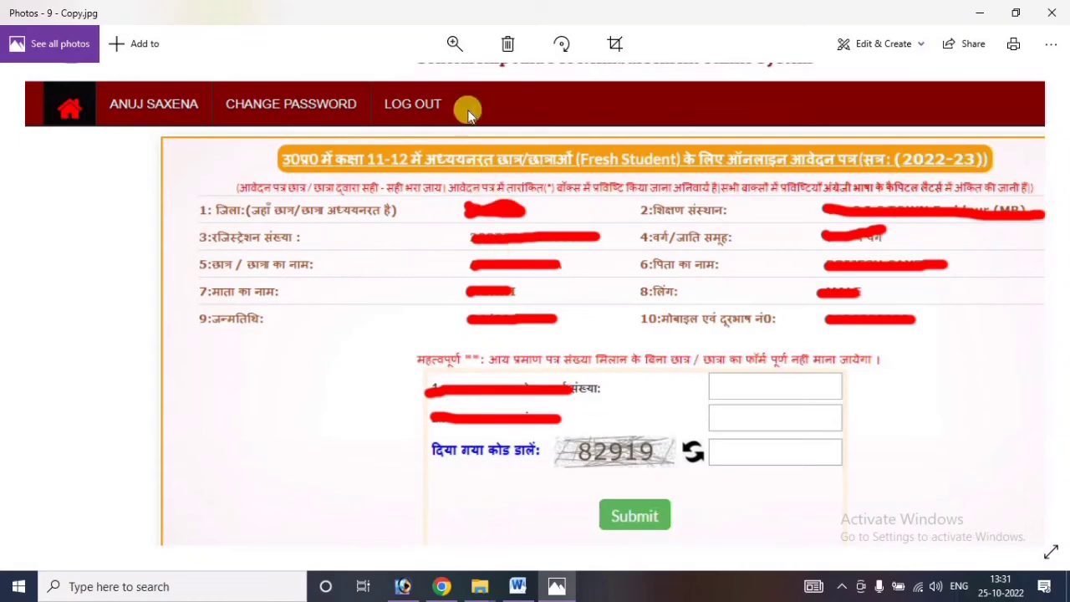
key(Right)
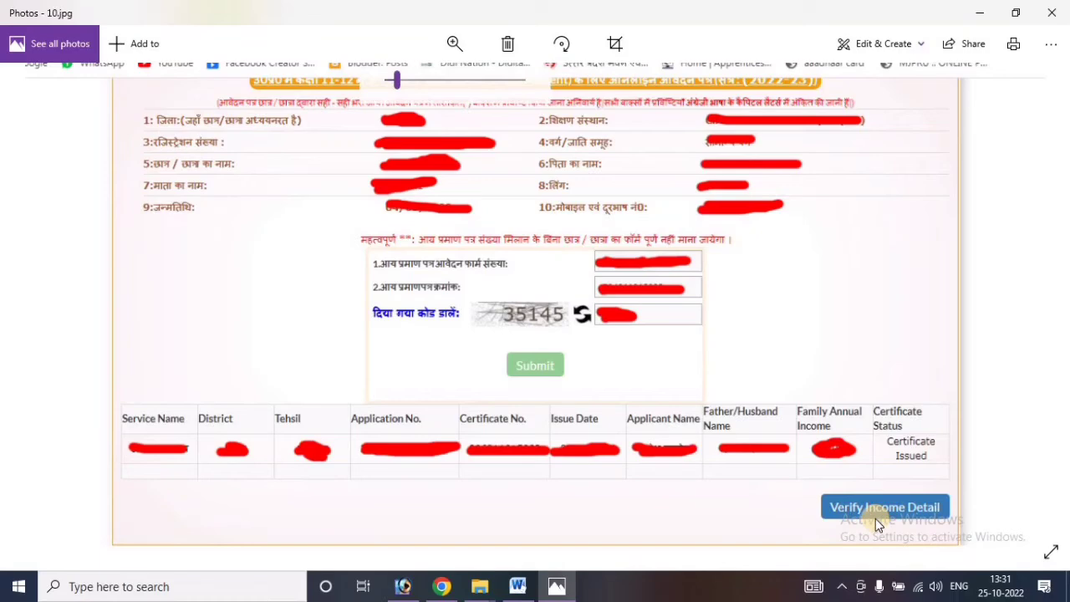
key(Right)
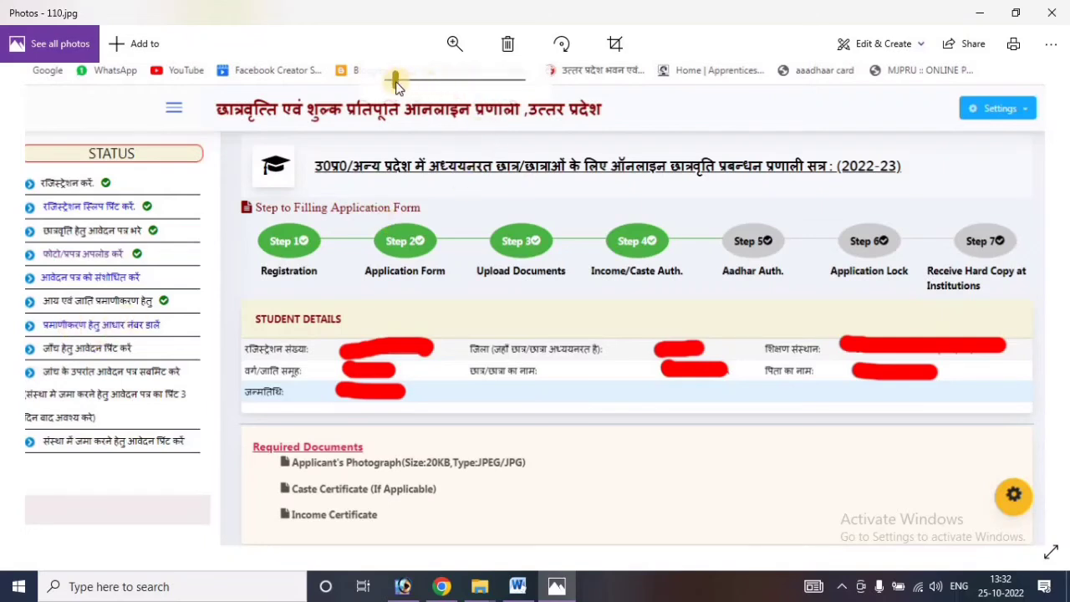
Examine the screenshots of Aadhaar demographic authentication, mobile OTP verification and the application print status, and return to the title image 2.jpg.
key(Right)
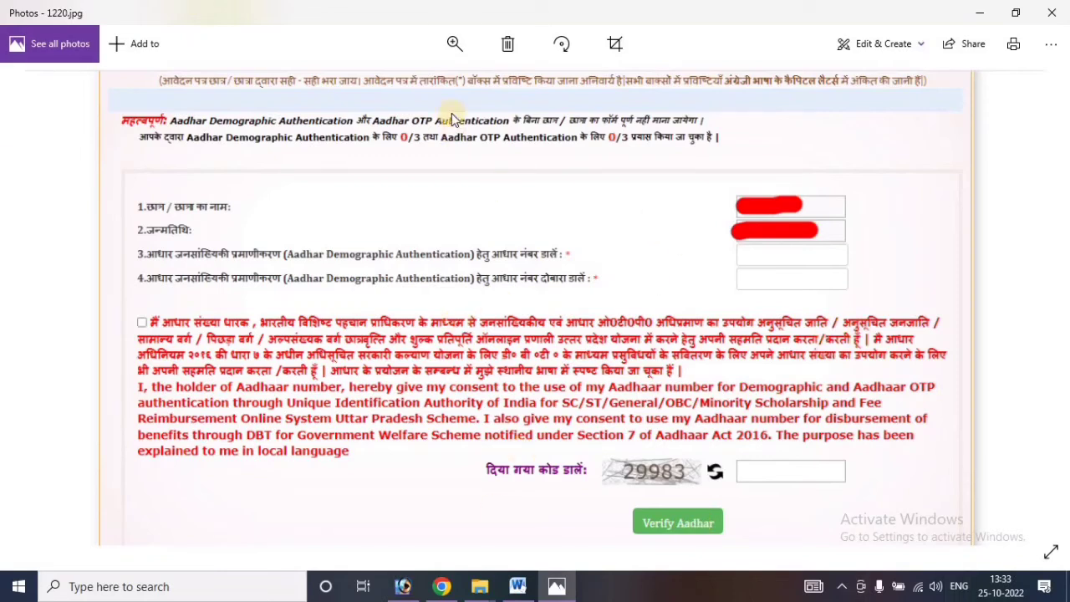
click(454, 42)
key(Right)
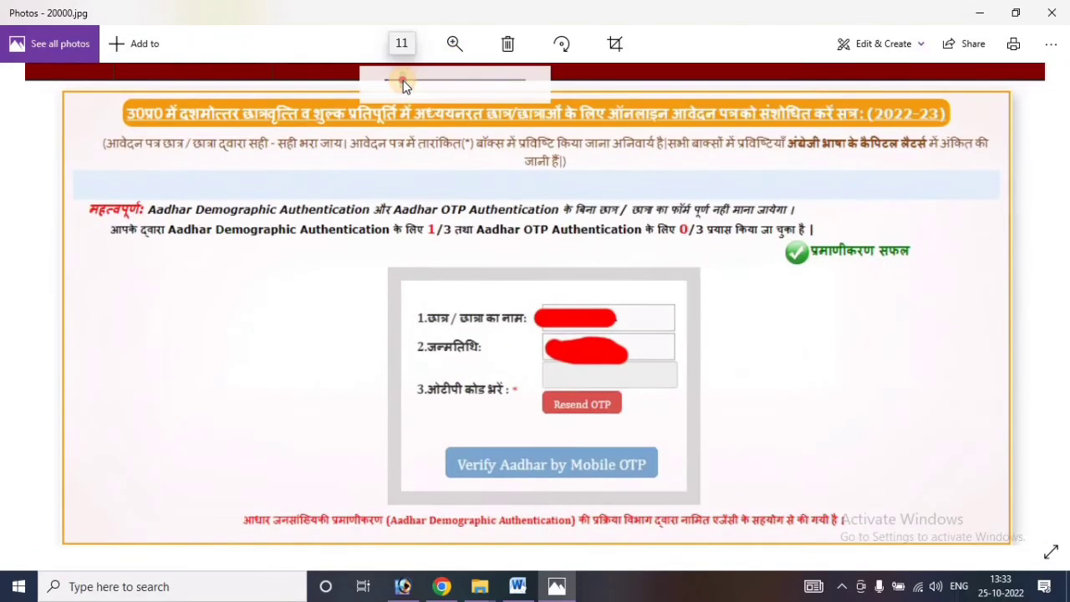
drag(402, 80, 409, 80)
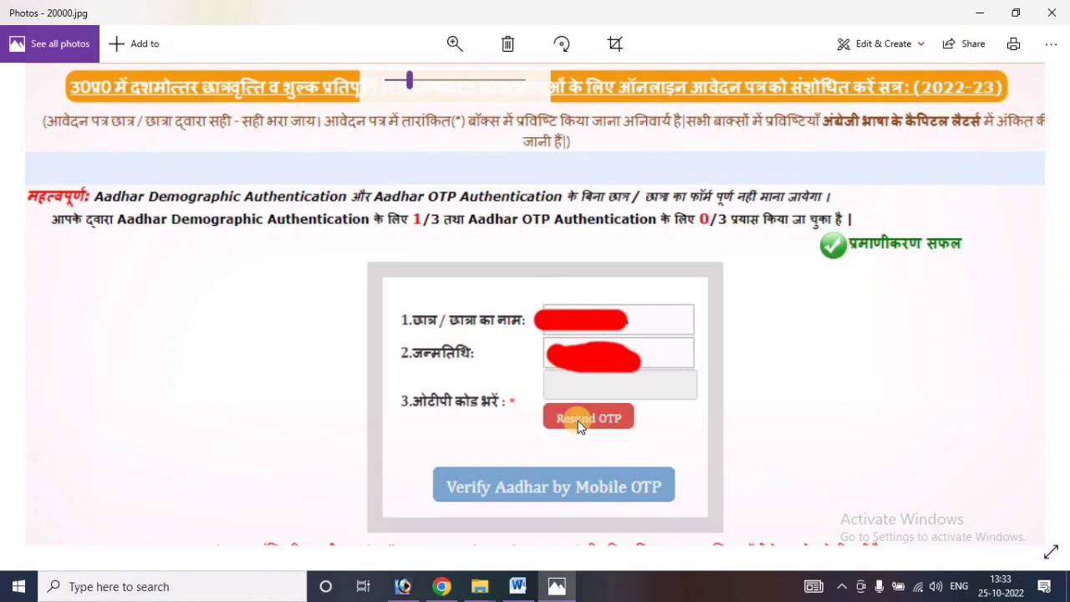
key(Right)
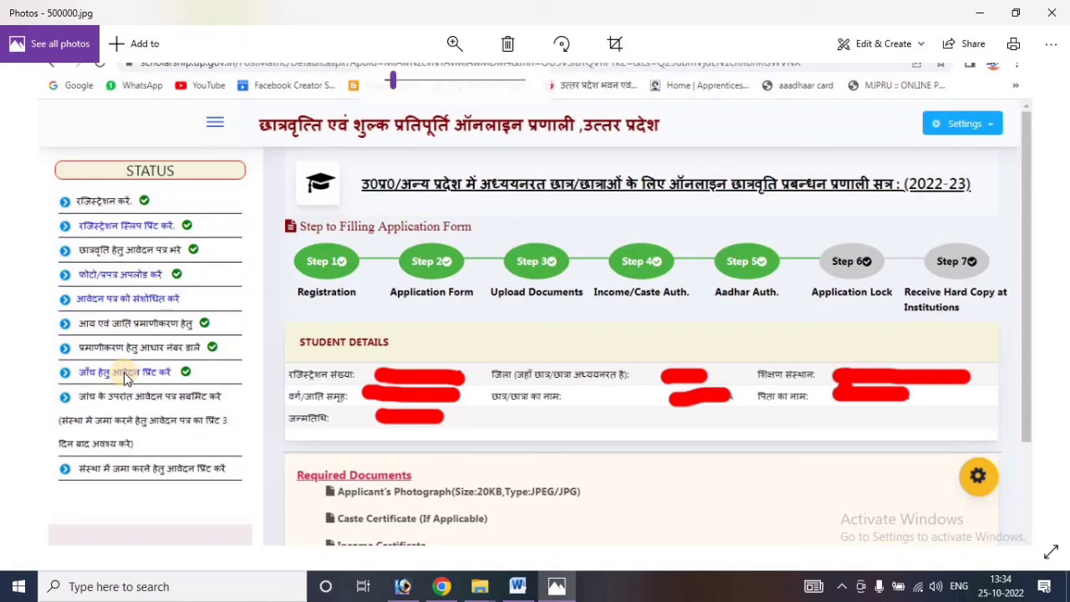
key(Left)
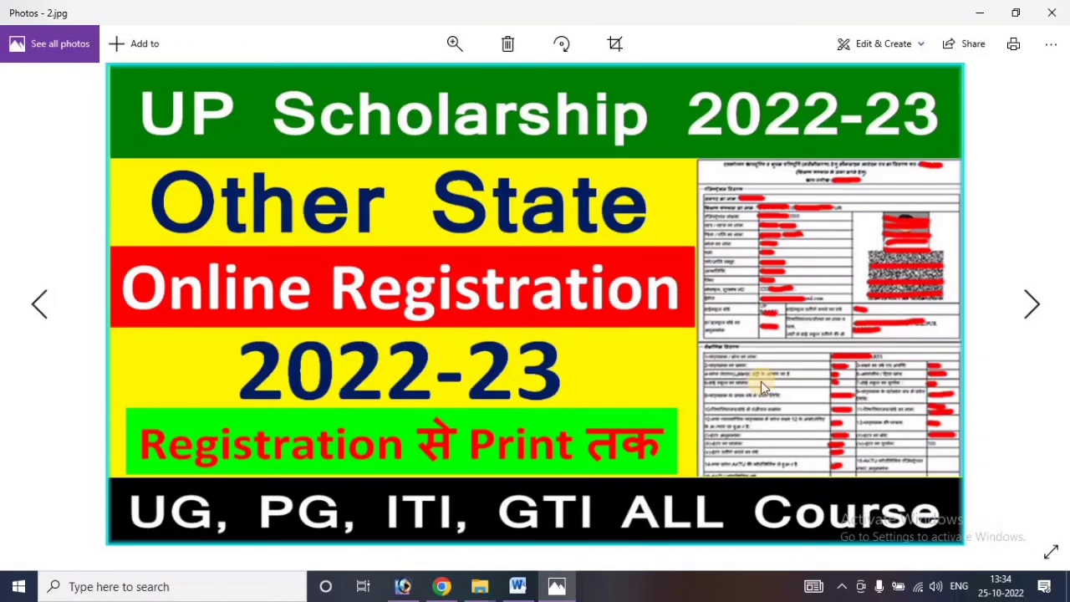